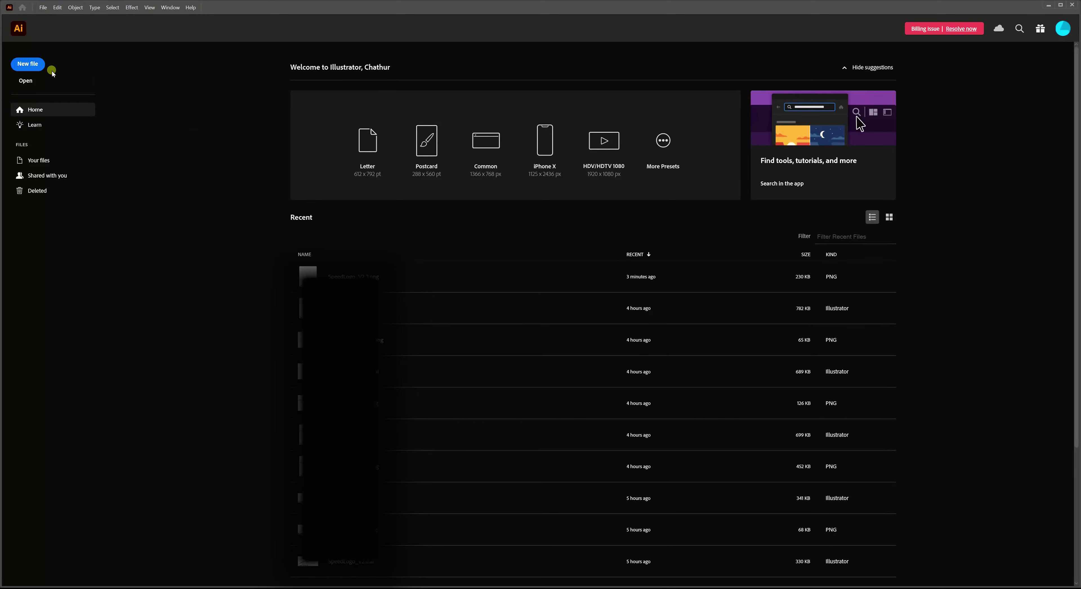
- Create an 11 × 8.5 in landscape Letter document in inches with RGB Color
left_click(36, 66)
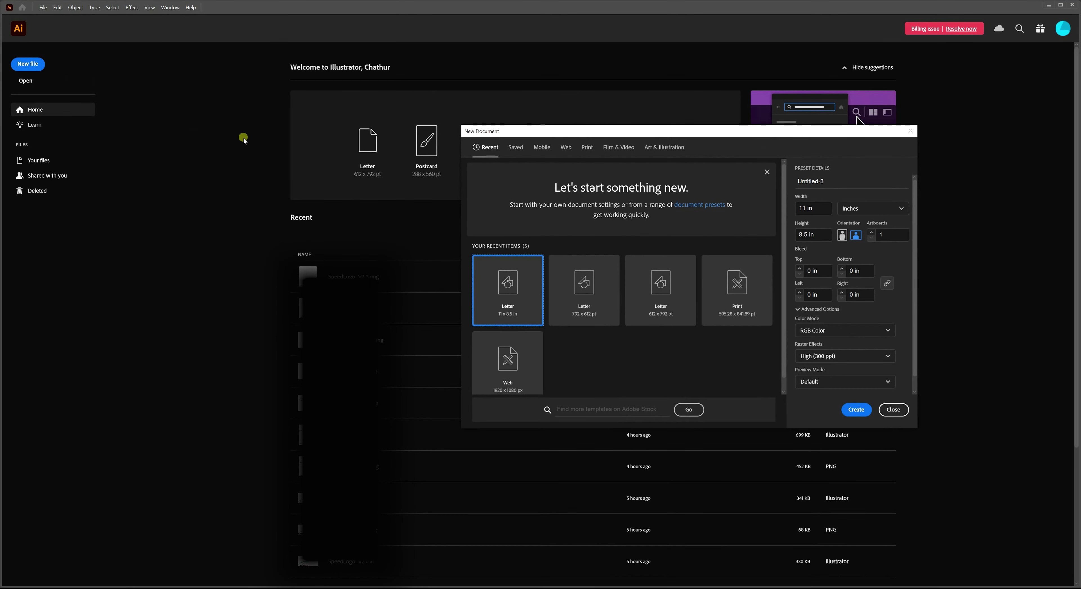
left_click(504, 295)
left_click(872, 209)
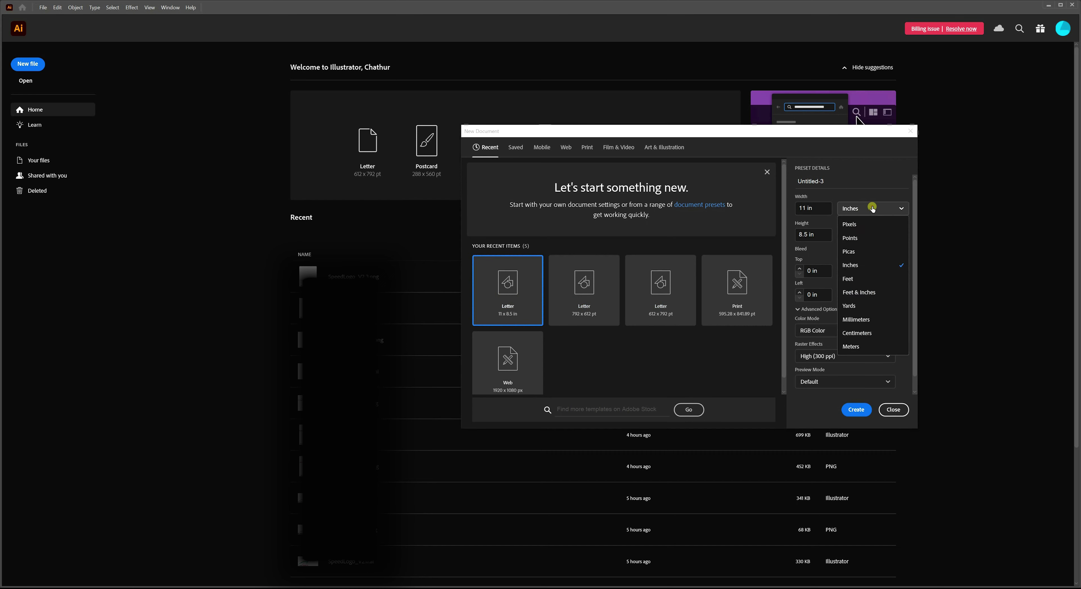
left_click(856, 269)
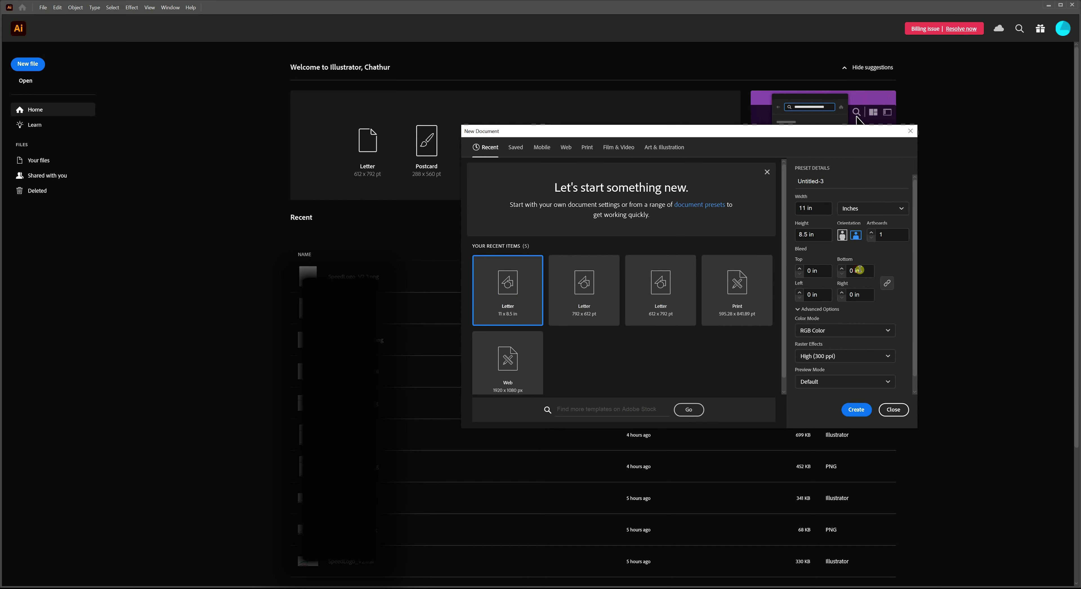
left_click(889, 335)
left_click(821, 348)
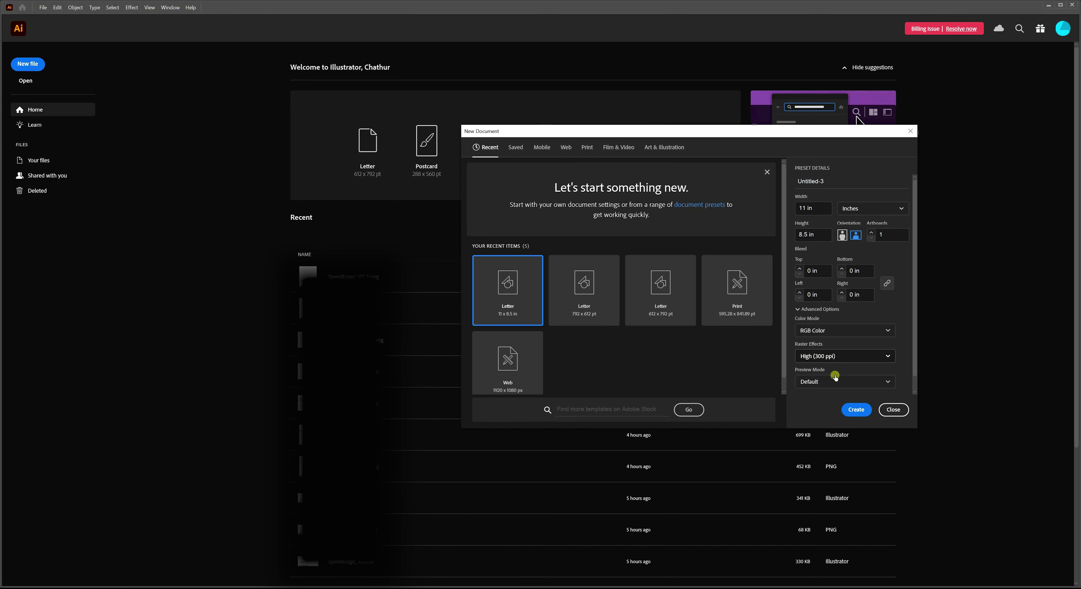
left_click(851, 413)
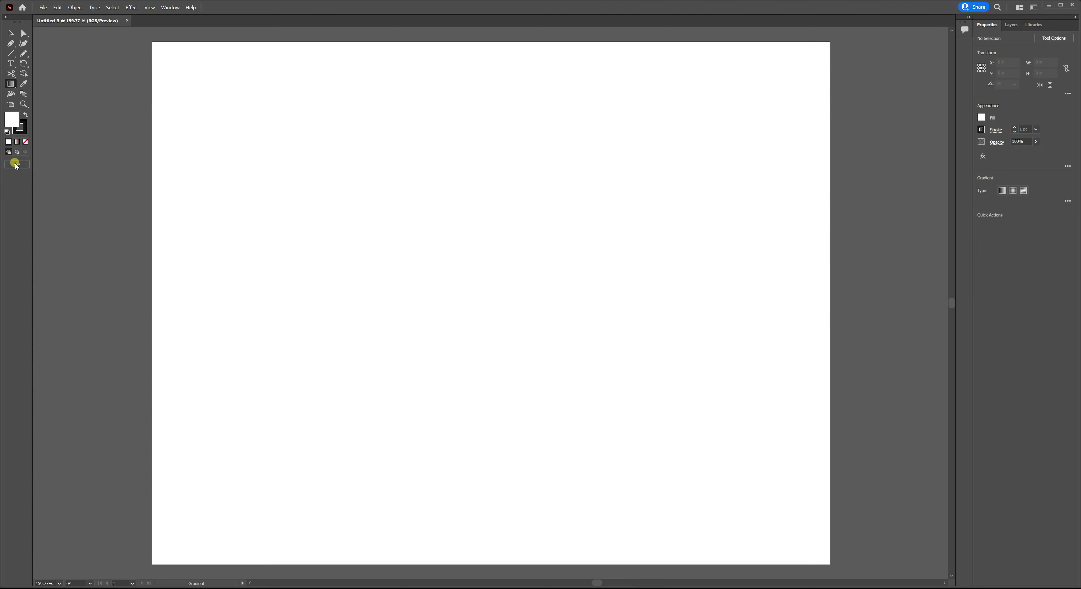
- Switch the toolbar to the Advanced tool set and collapse it to a single column
left_click(17, 164)
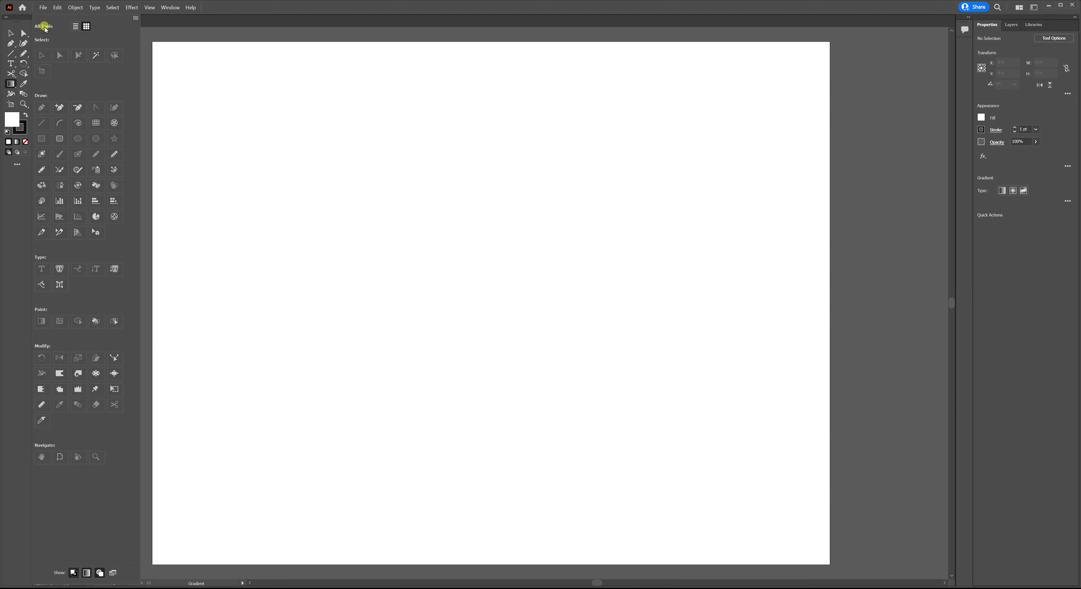
left_click(136, 19)
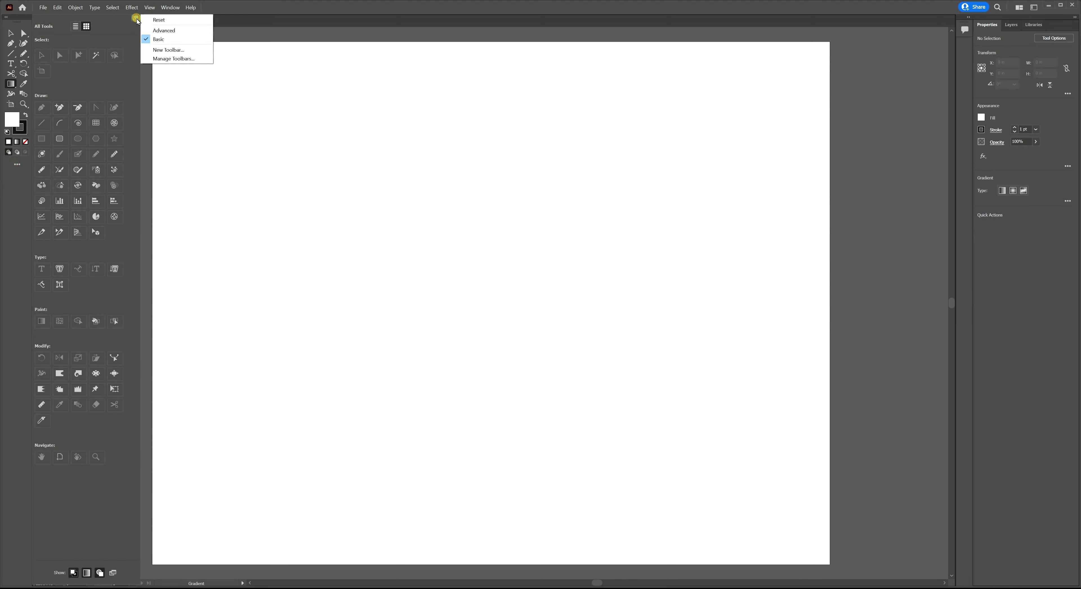
left_click(158, 32)
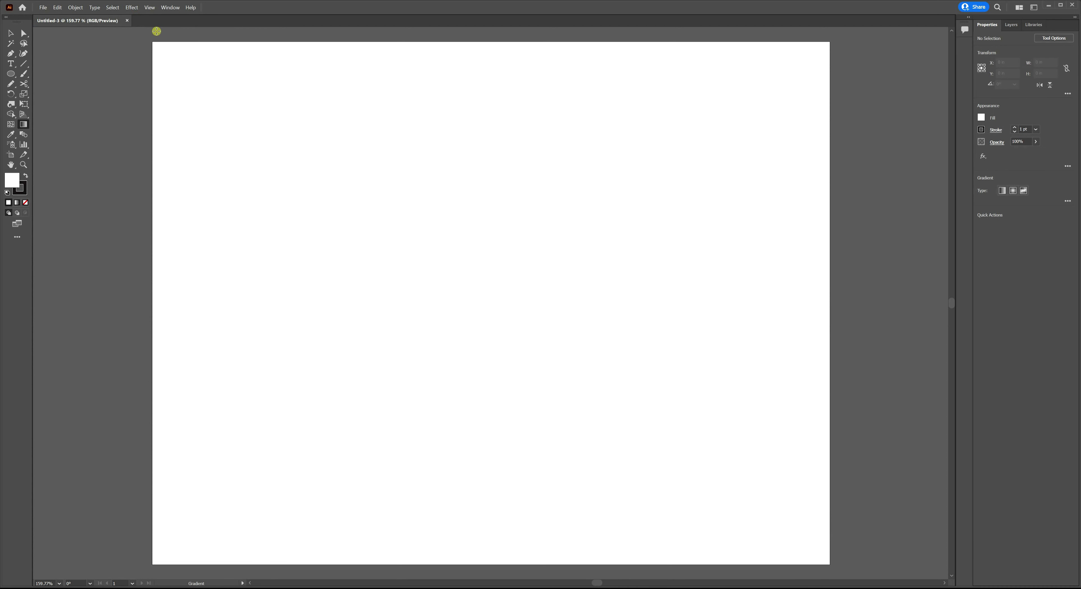
left_click(5, 17)
- Draw a square near the artboard centre and give it a 16 pt stroke
left_click(6, 18)
mouse_move(11, 76)
left_mouse_down()
mouse_move(46, 87)
mouse_move(48, 73)
left_mouse_up()
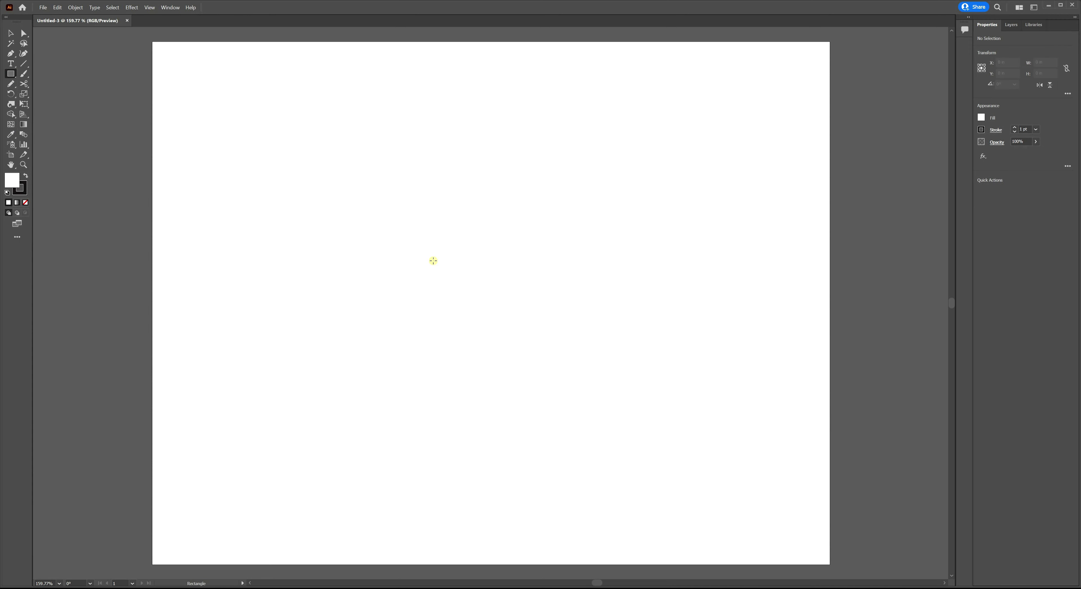
mouse_move(406, 268)
left_mouse_down()
mouse_move(455, 360)
mouse_move(528, 383)
left_mouse_up()
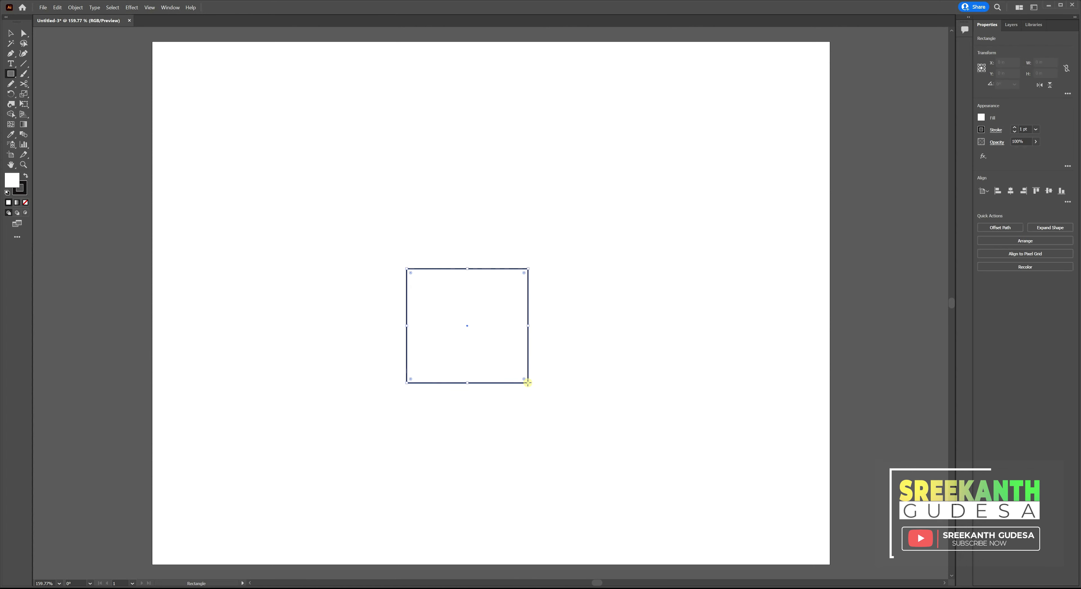
left_click(1036, 129)
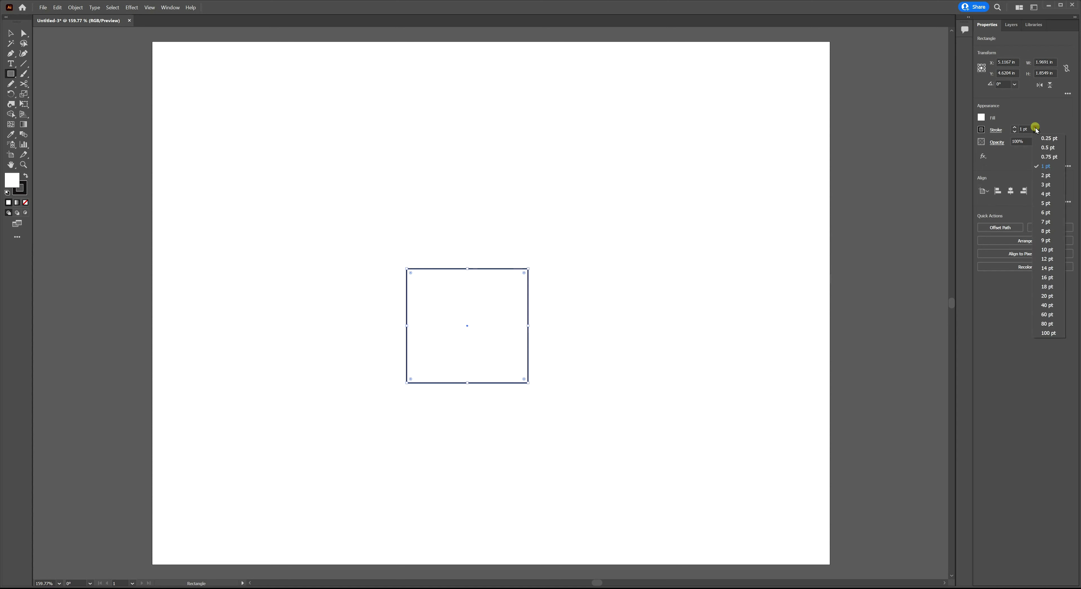
left_click(1049, 278)
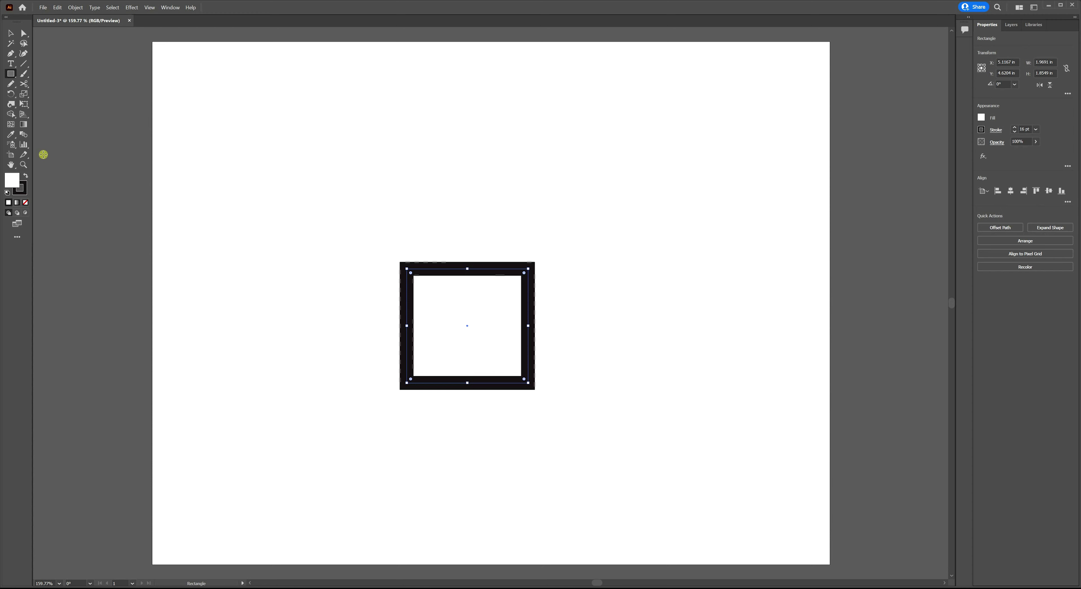
- Round the square's bottom corners widely and its top corners slightly to shape the mug body
left_click(23, 33)
left_click_drag(383, 343, 556, 407)
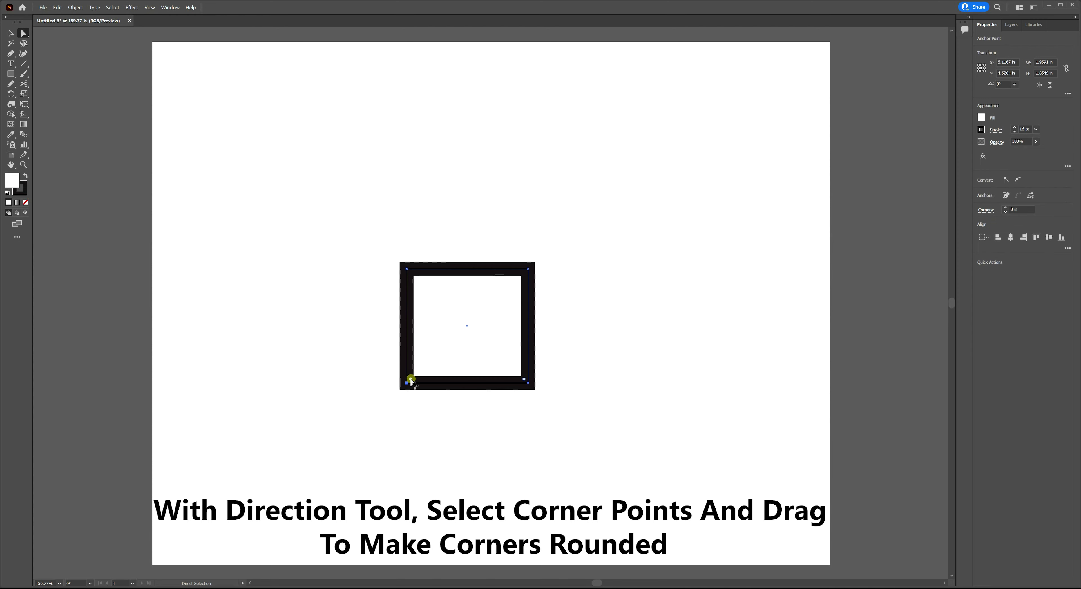
left_click_drag(411, 377, 443, 344)
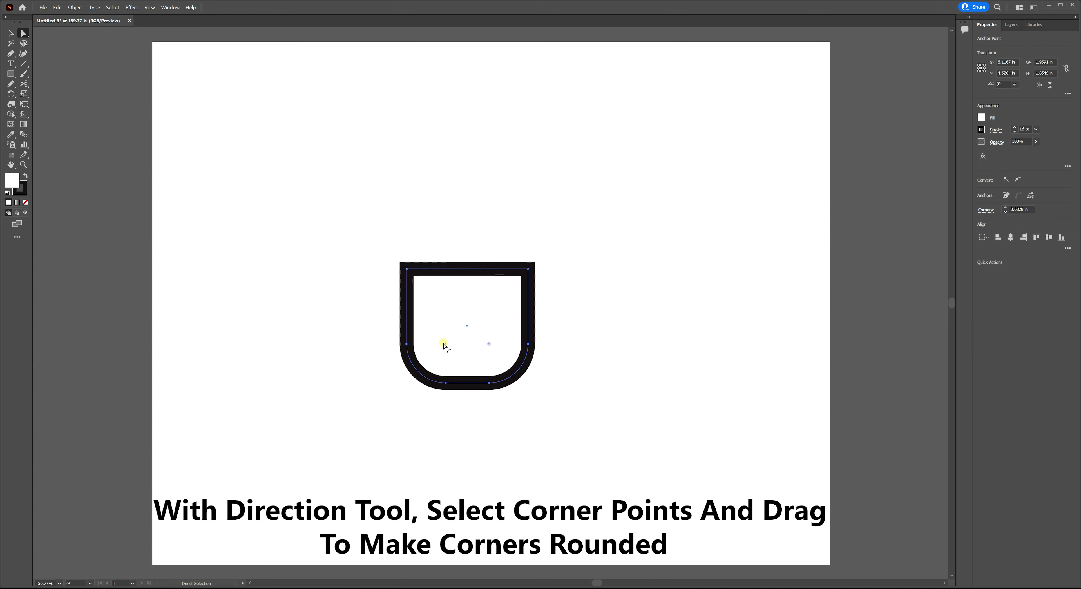
left_click_drag(380, 237, 552, 292)
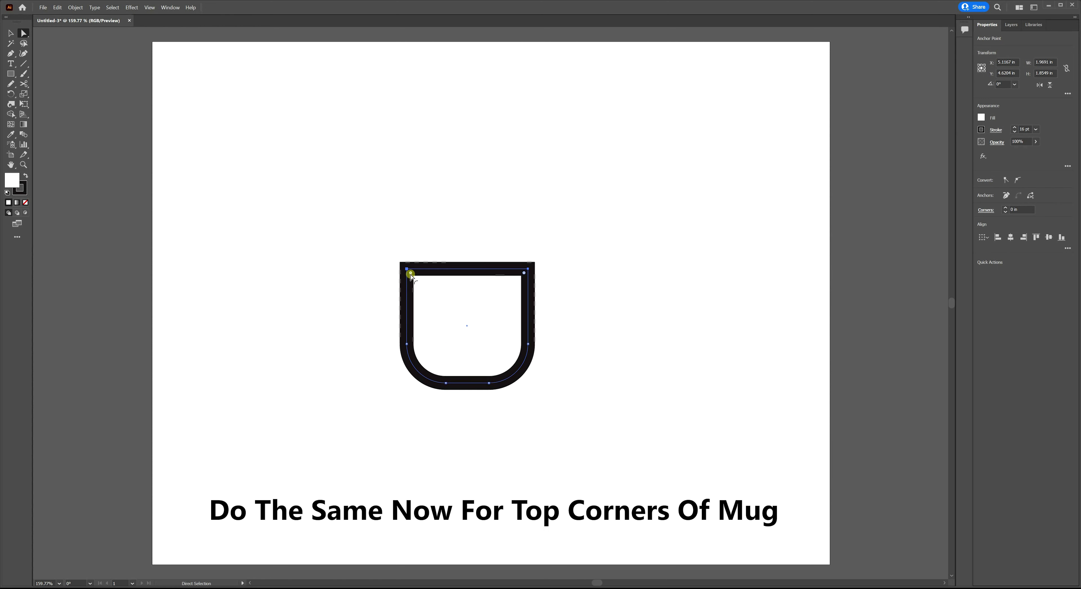
left_click_drag(411, 274, 416, 277)
left_click(24, 63)
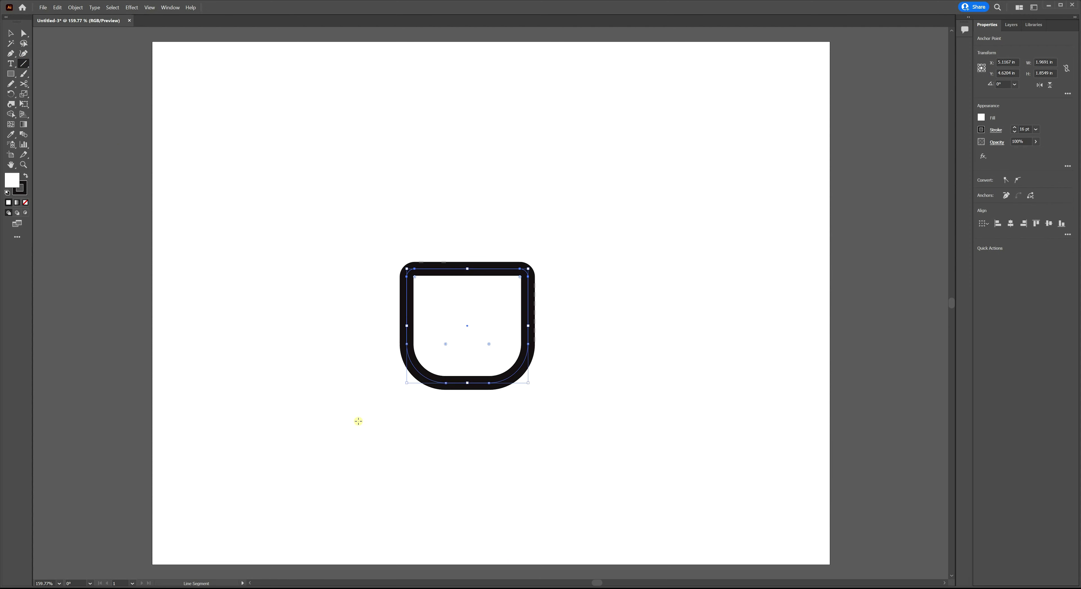
- Draw a horizontal saucer line with round caps and joins, set against the mug's base
left_click_drag(355, 409, 584, 403)
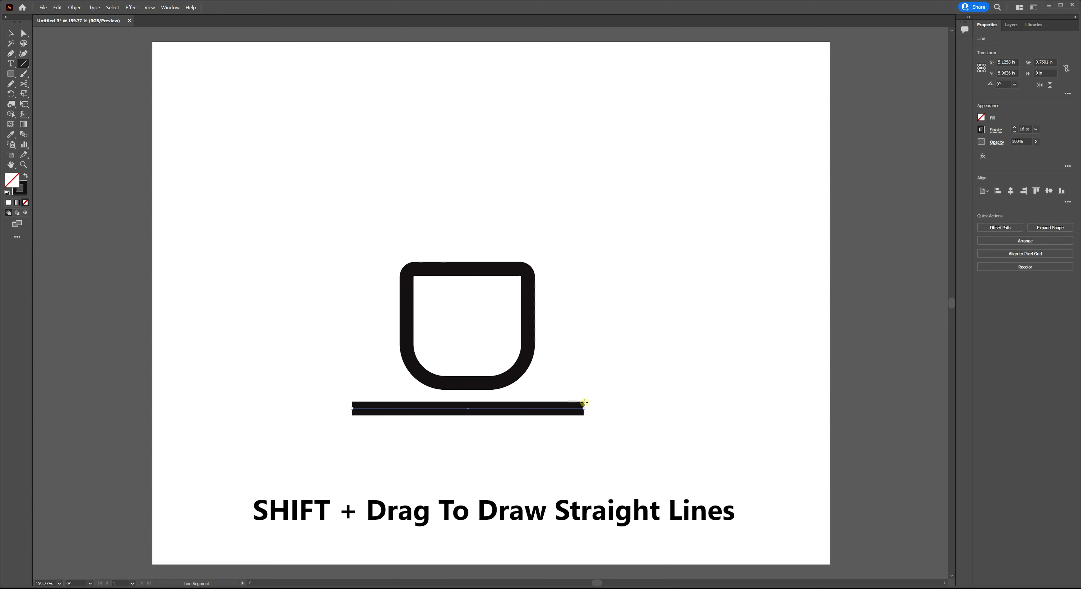
left_click(995, 130)
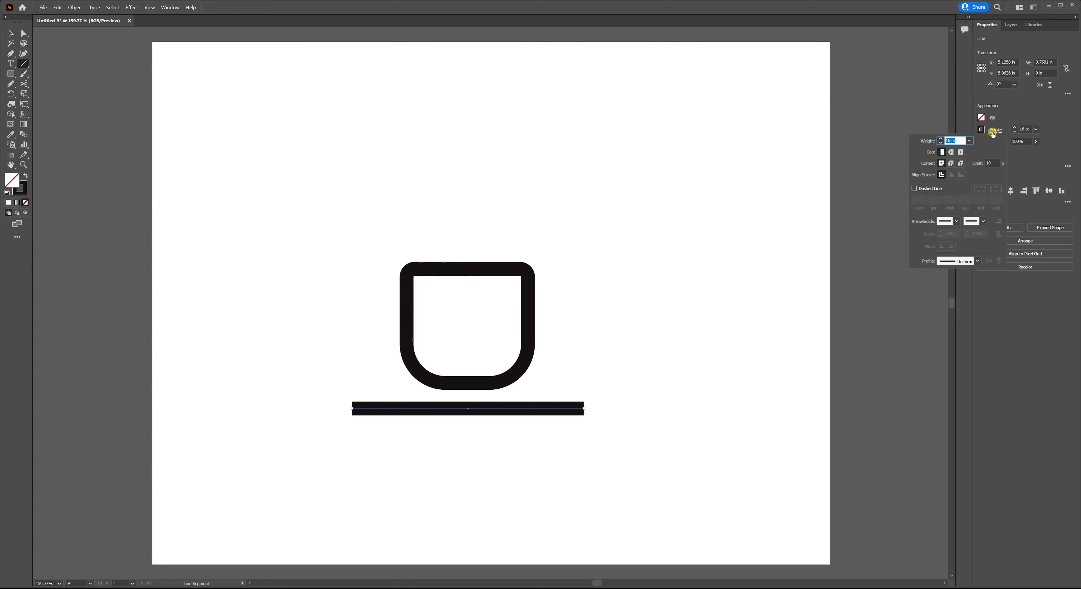
left_click(951, 152)
left_click(951, 164)
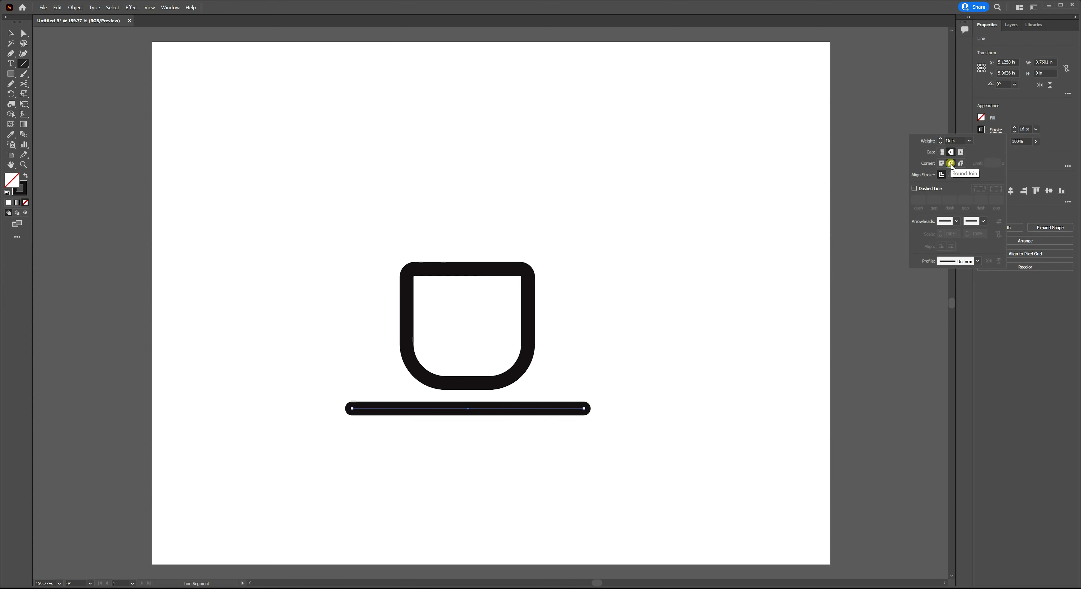
key("v")
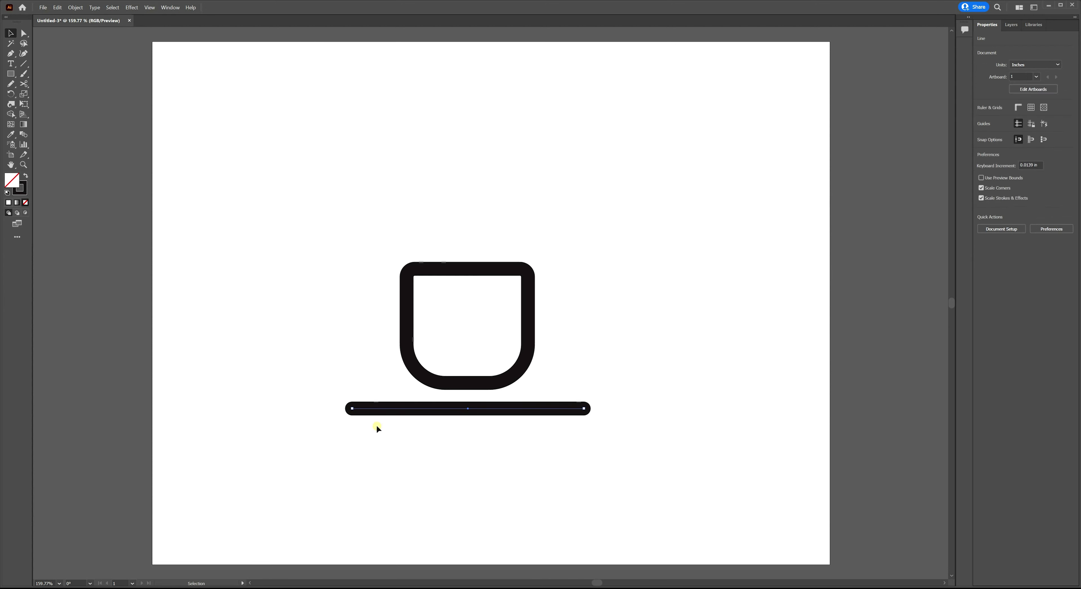
left_click_drag(395, 409, 397, 384)
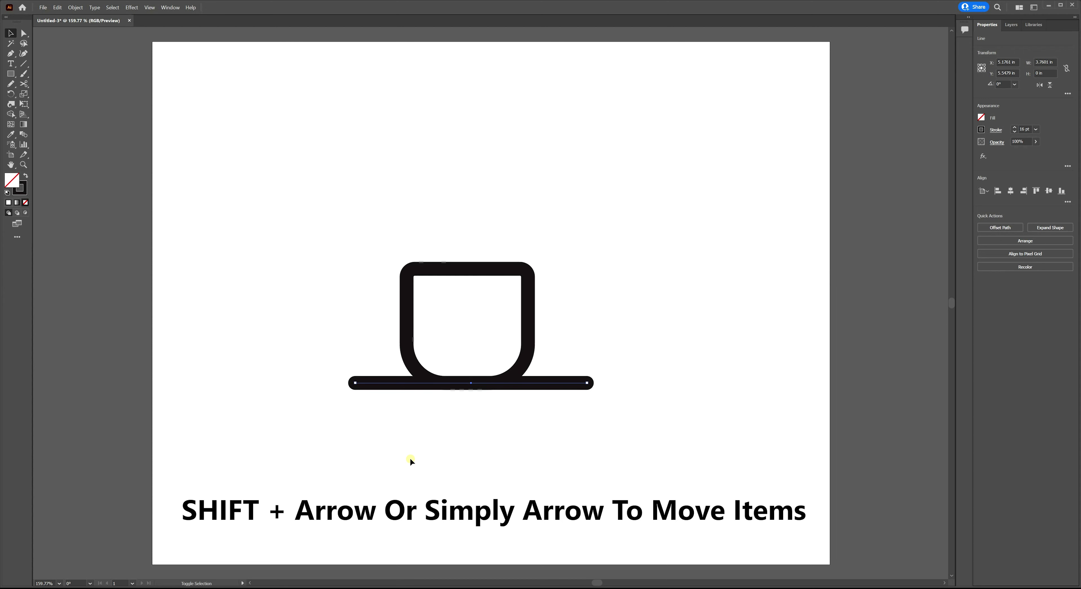
- Centre the saucer line under the mug and raise the mug's top anchors to lengthen it
key("shift+Left")
key("Right")
key("Right")
key("Right")
key("Right")
key("Right")
key("Right")
key("Right")
left_click(24, 33)
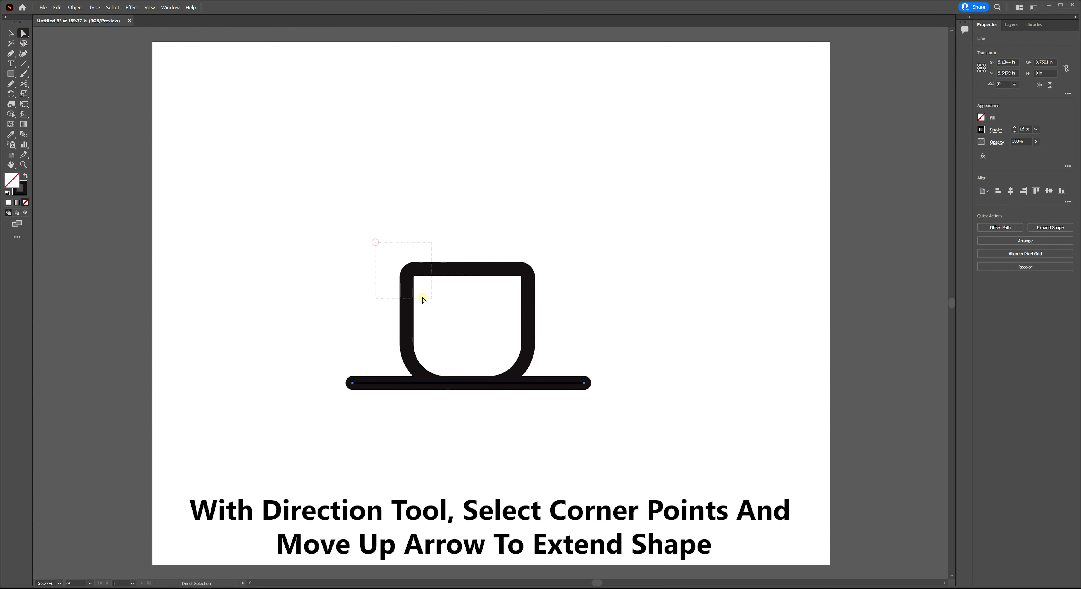
left_click_drag(377, 248, 554, 300)
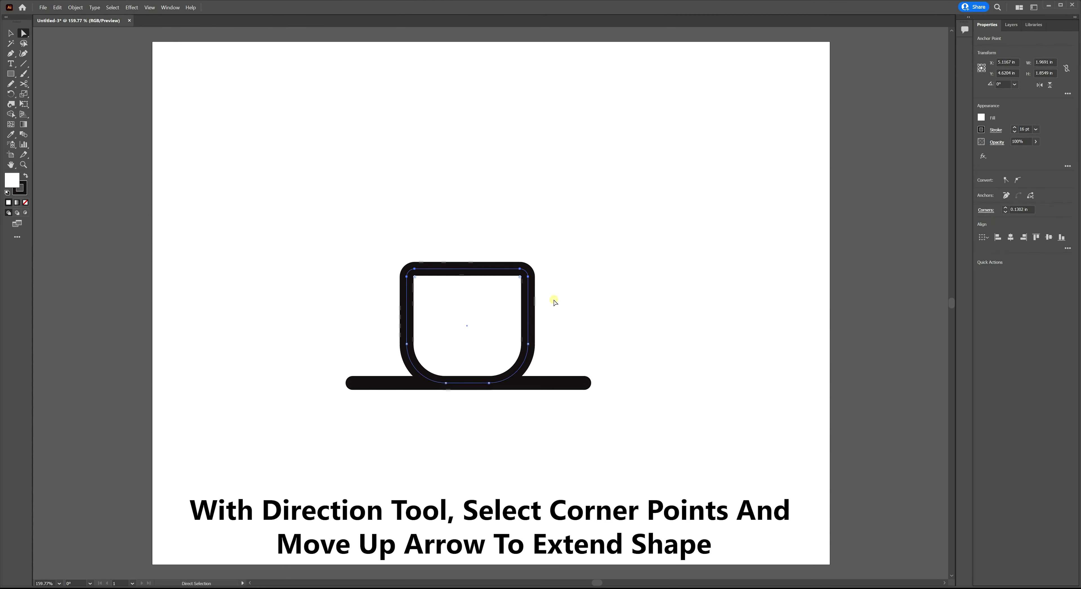
key("shift+Up")
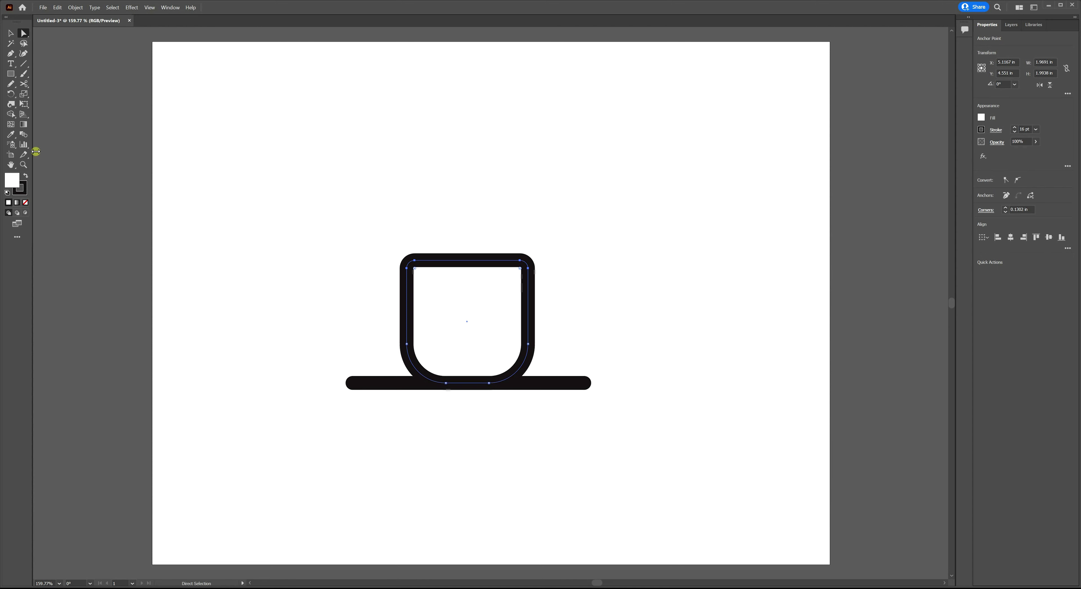
- Draw an unfilled D-shaped Pen handle from the cup's lower right to its upper right
left_click(10, 54)
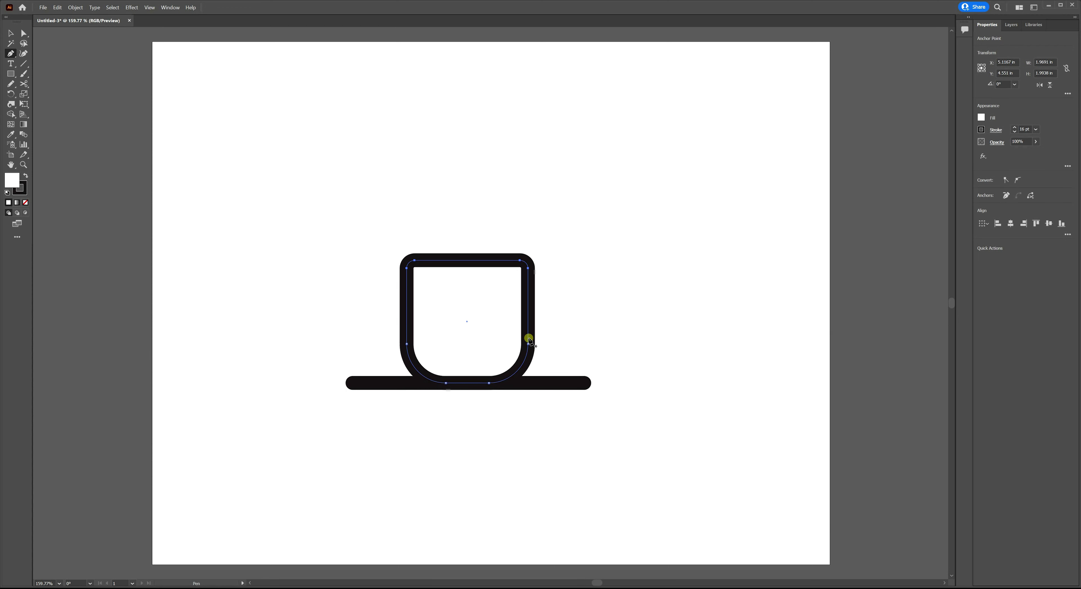
left_click(529, 340)
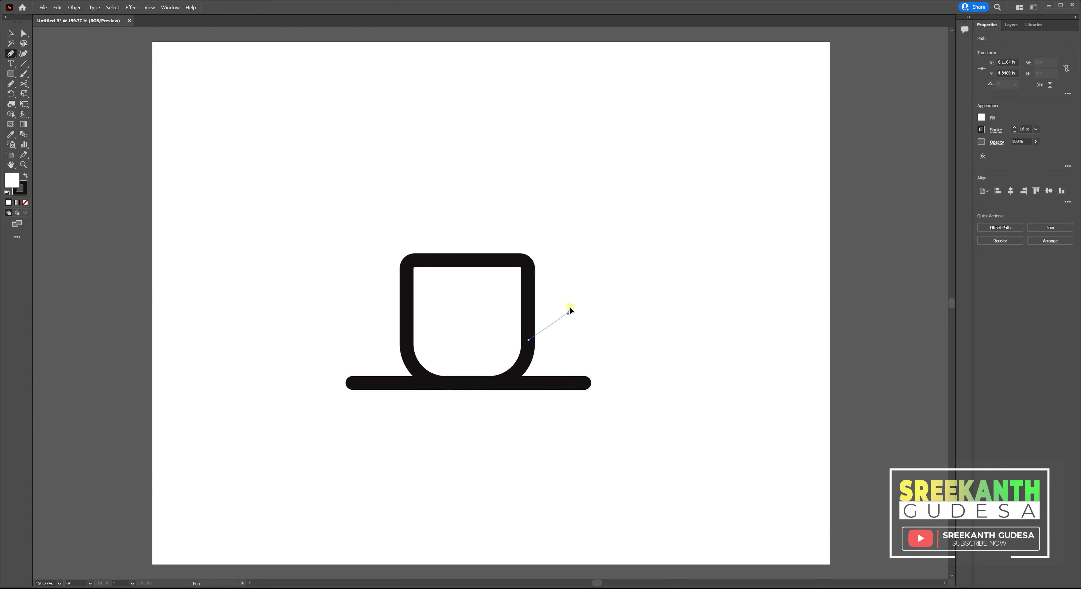
left_click_drag(569, 311, 569, 283)
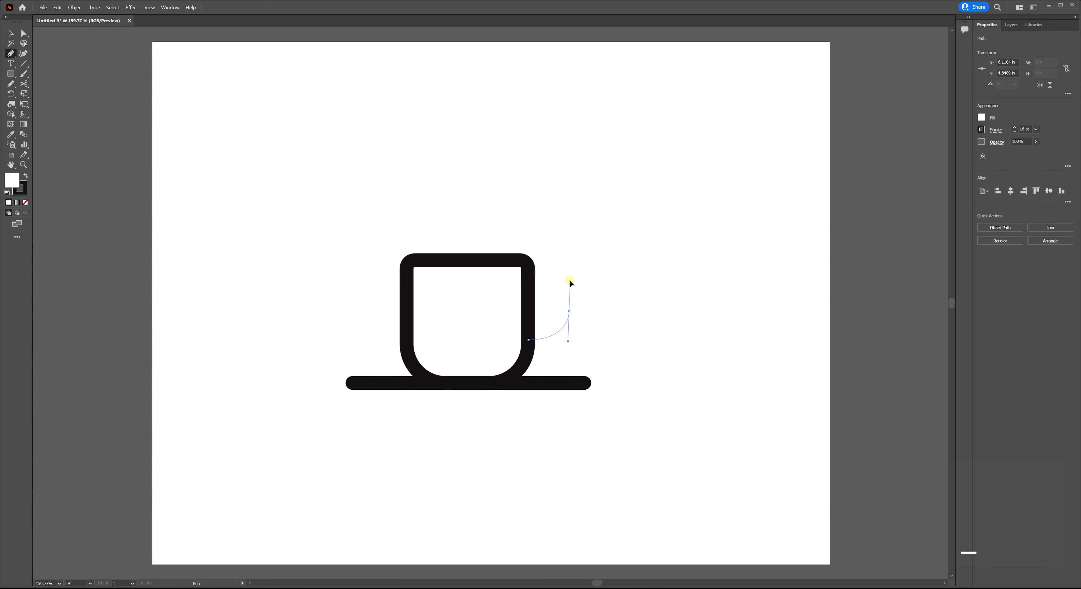
left_click_drag(570, 283, 570, 284)
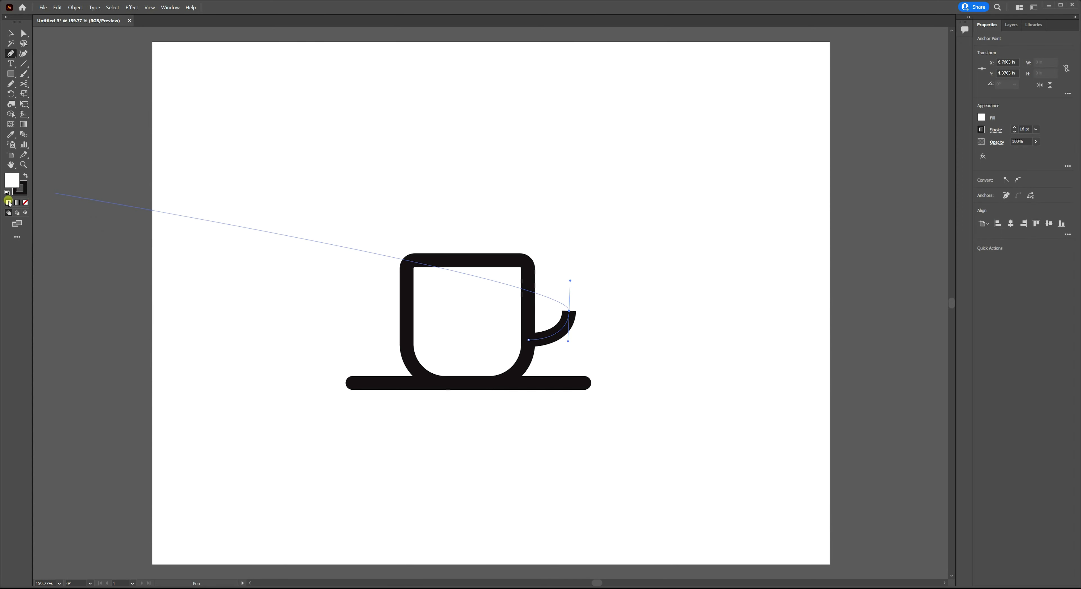
left_click(25, 202)
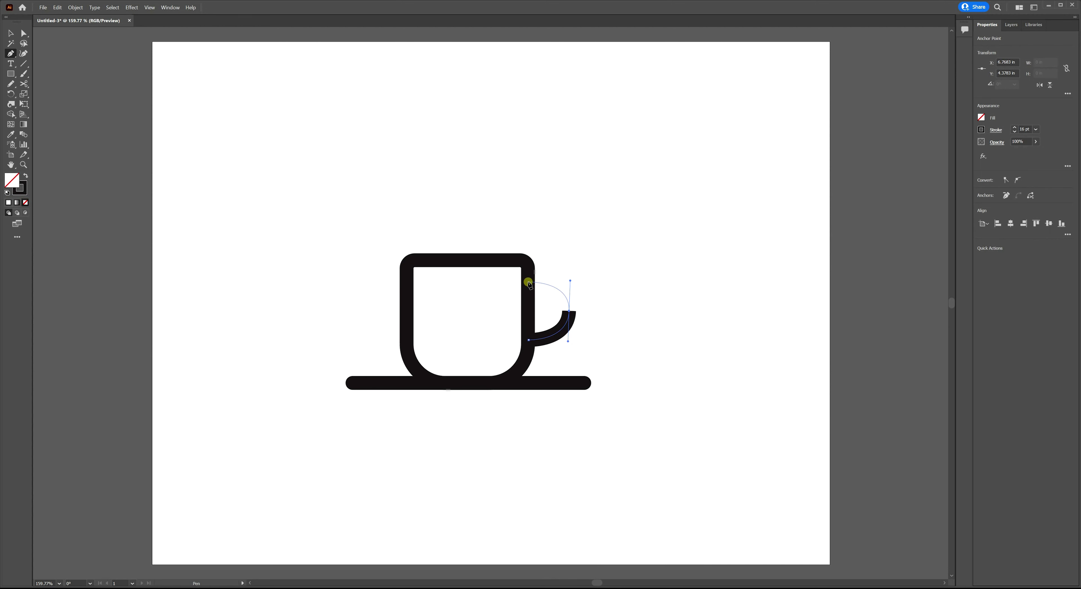
left_click(530, 283)
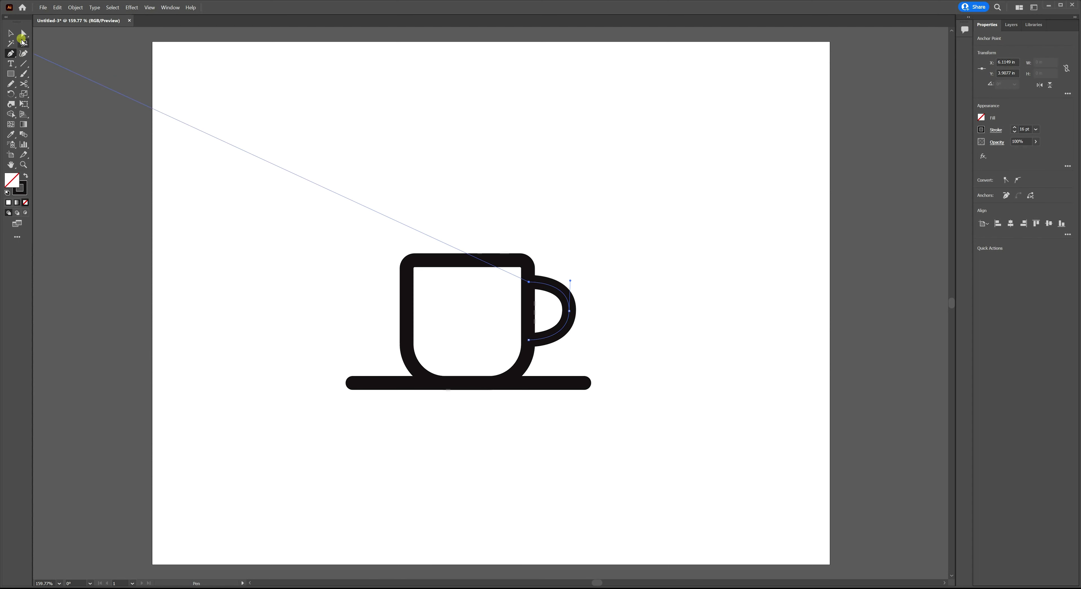
left_click(10, 33)
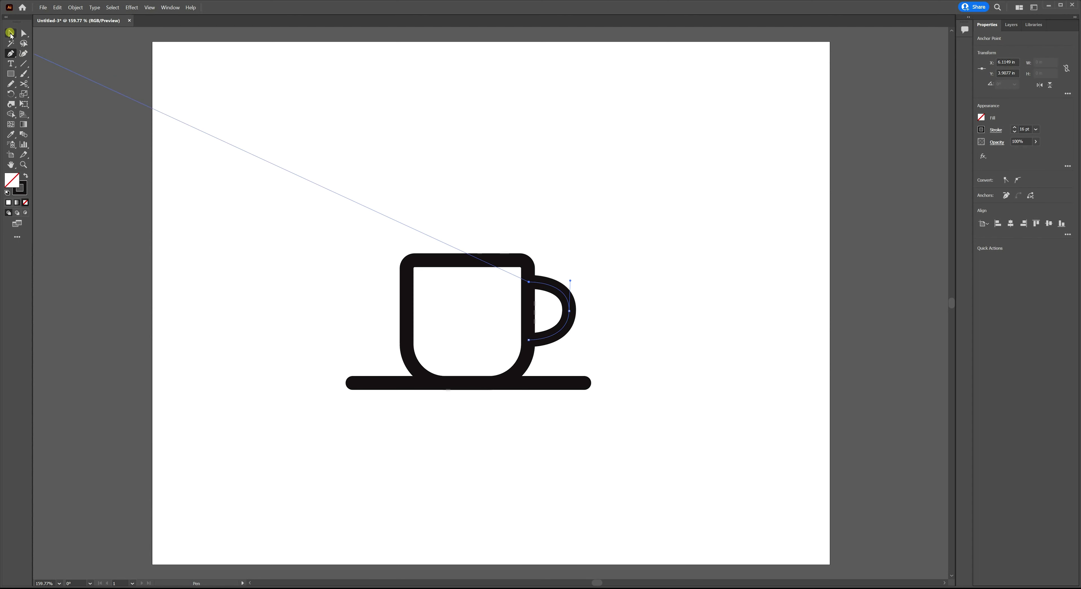
left_click(663, 336)
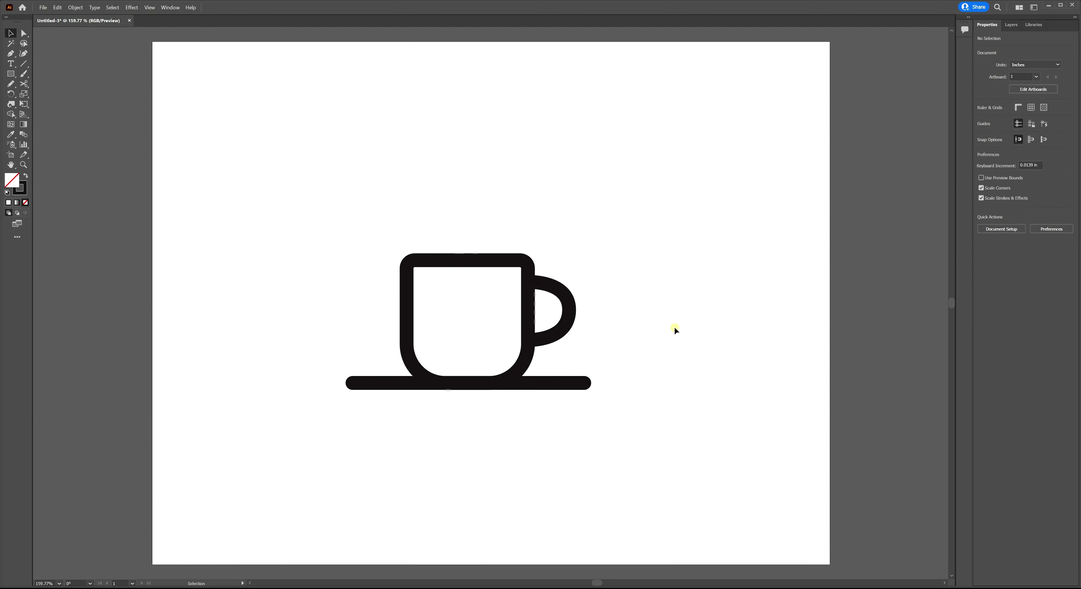
- Draw a small solid black circle above the cup with the Ellipse tool
left_click(25, 175)
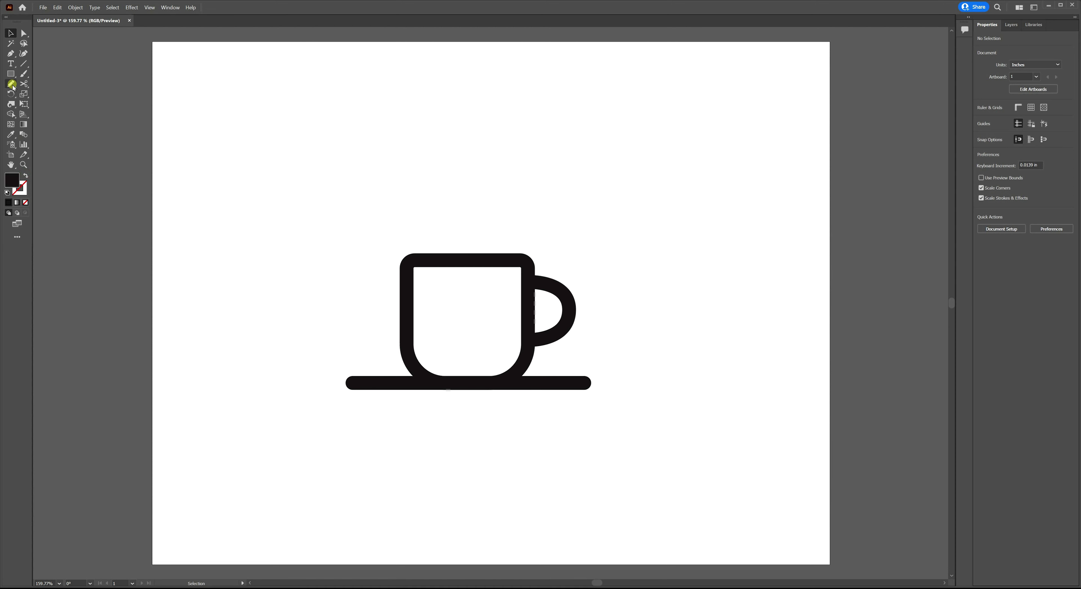
left_click(10, 75)
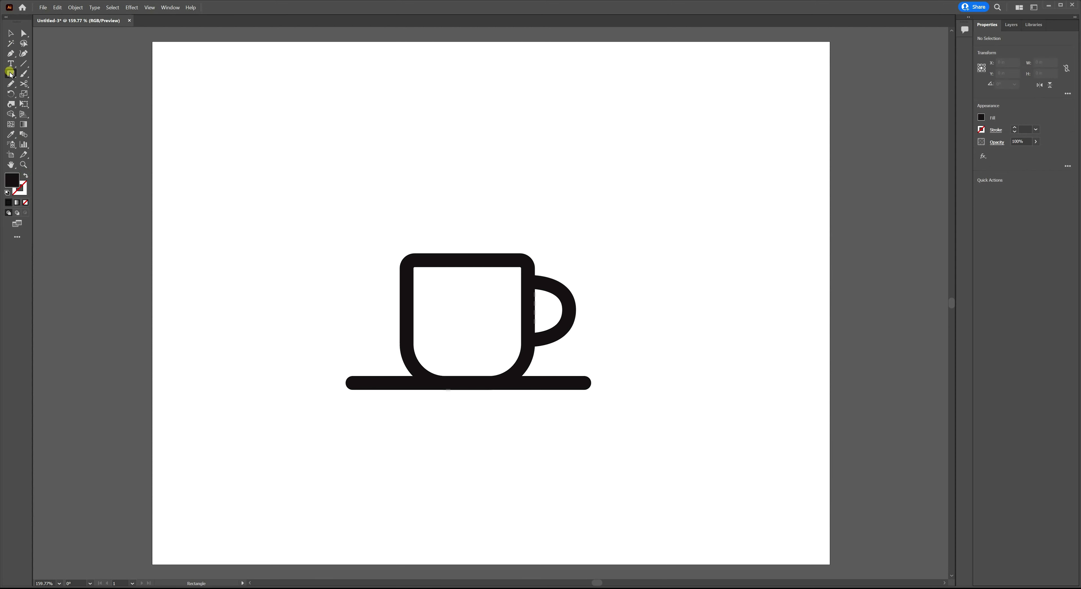
left_click_drag(10, 75, 52, 95)
left_click_drag(354, 202, 363, 210)
left_click_drag(363, 212, 365, 212)
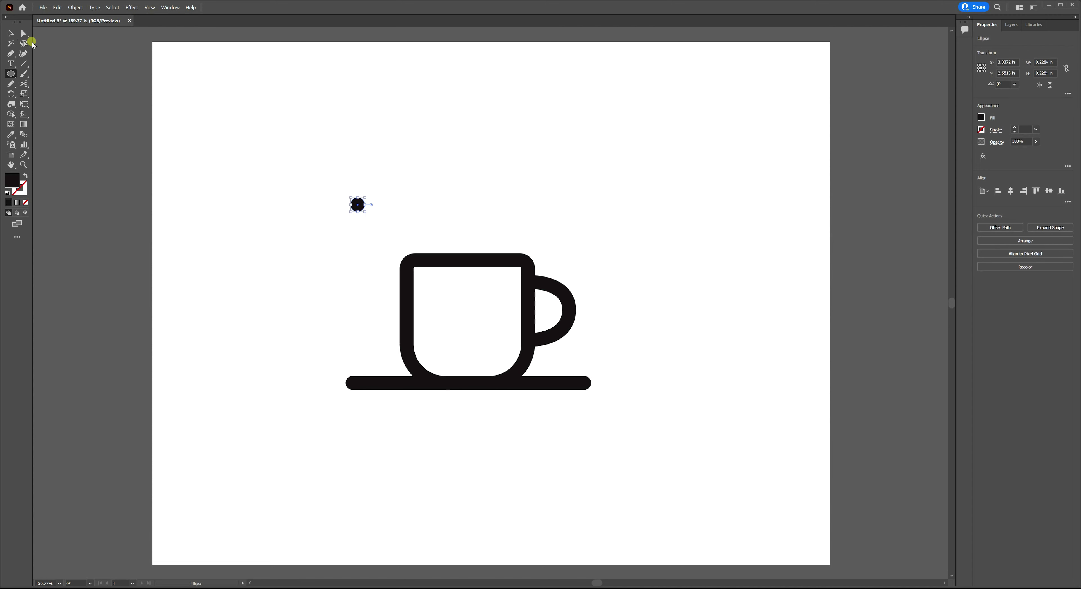
- Move the black circle onto the handle's upper joint and deselect it
left_click(13, 34)
left_click(358, 205)
left_click_drag(359, 205, 537, 291)
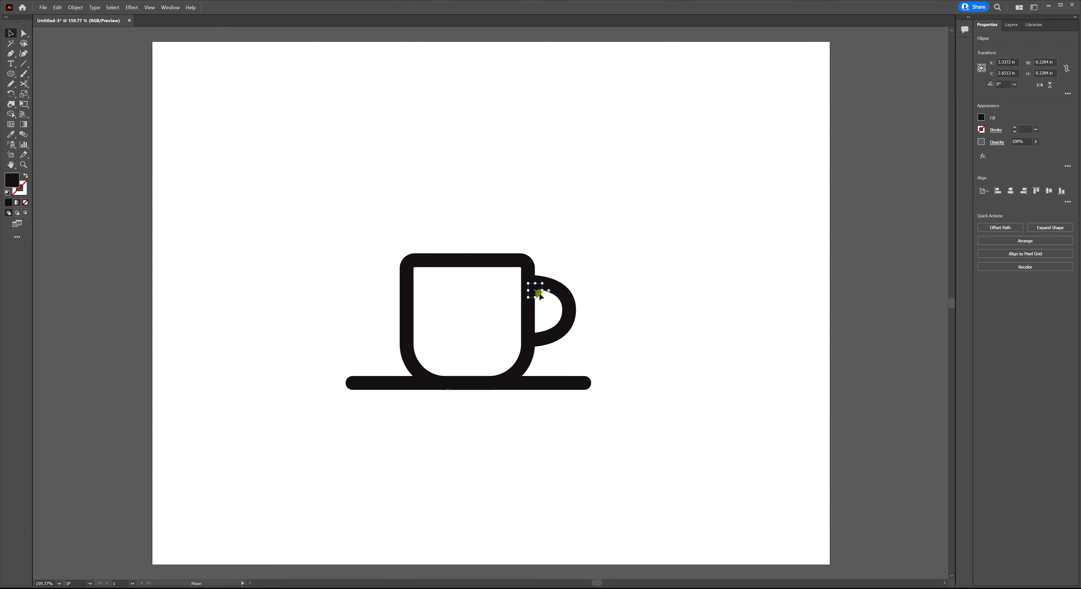
left_click(658, 269)
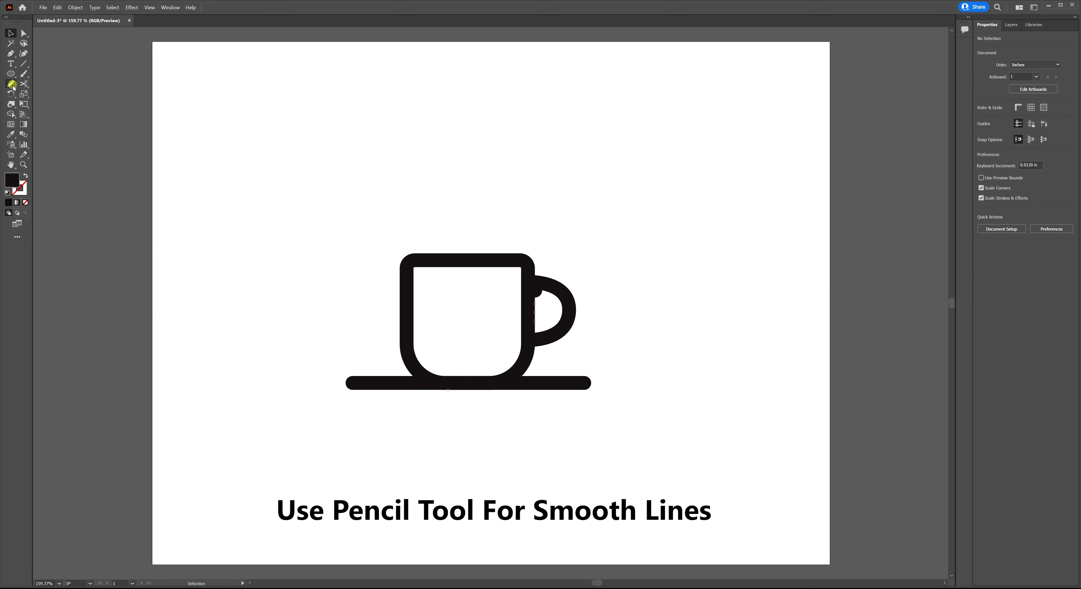
- Draw a wavy S-shaped steam line above the mug with the Pencil tool
left_click_drag(11, 84, 47, 96)
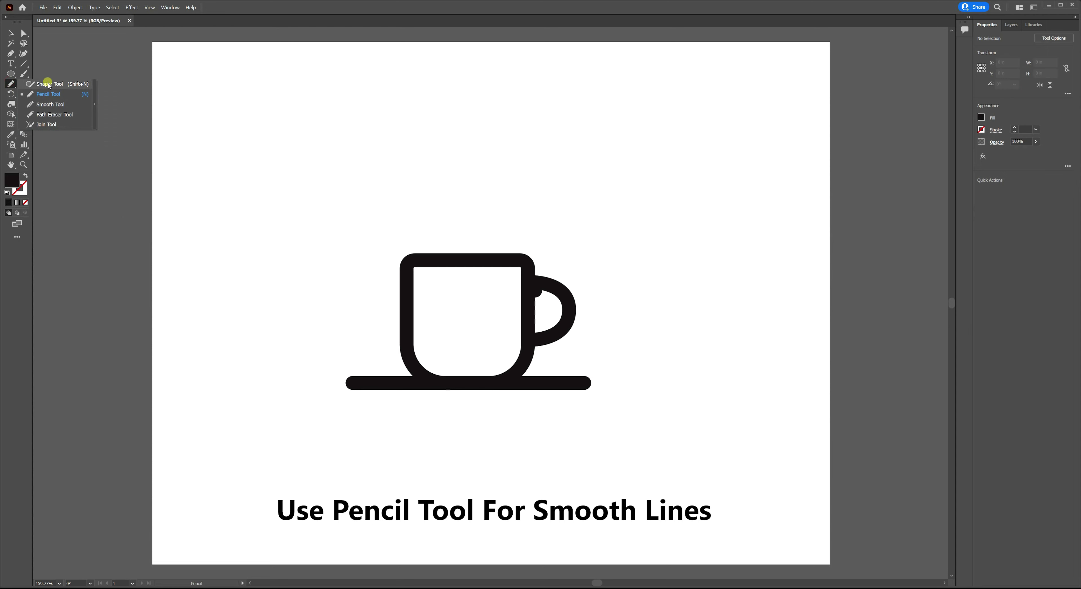
left_click(46, 94)
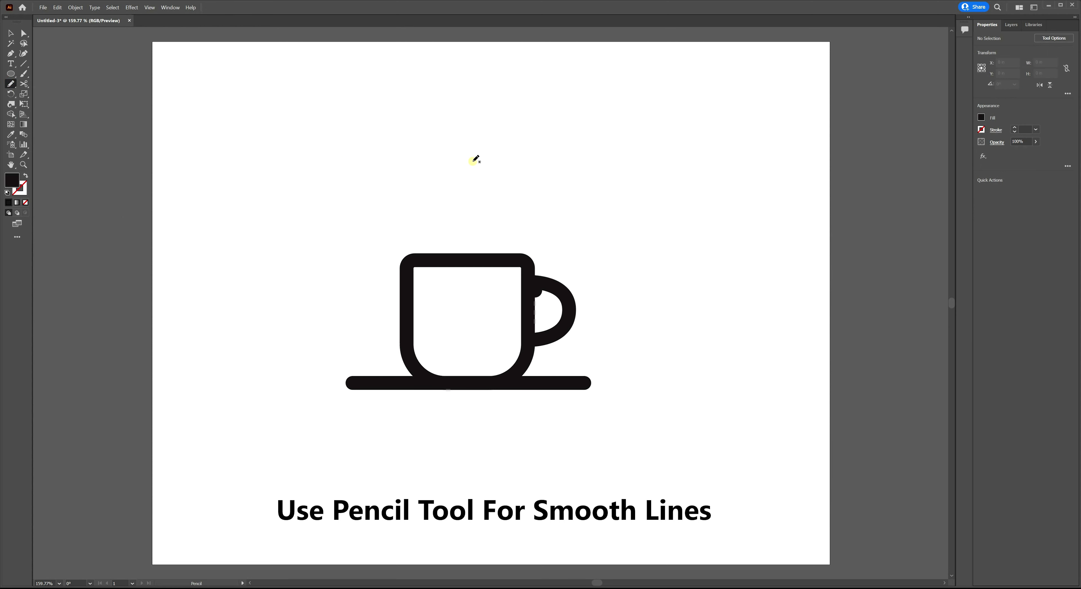
mouse_move(464, 163)
left_mouse_down()
mouse_move(480, 233)
mouse_move(461, 250)
left_mouse_up()
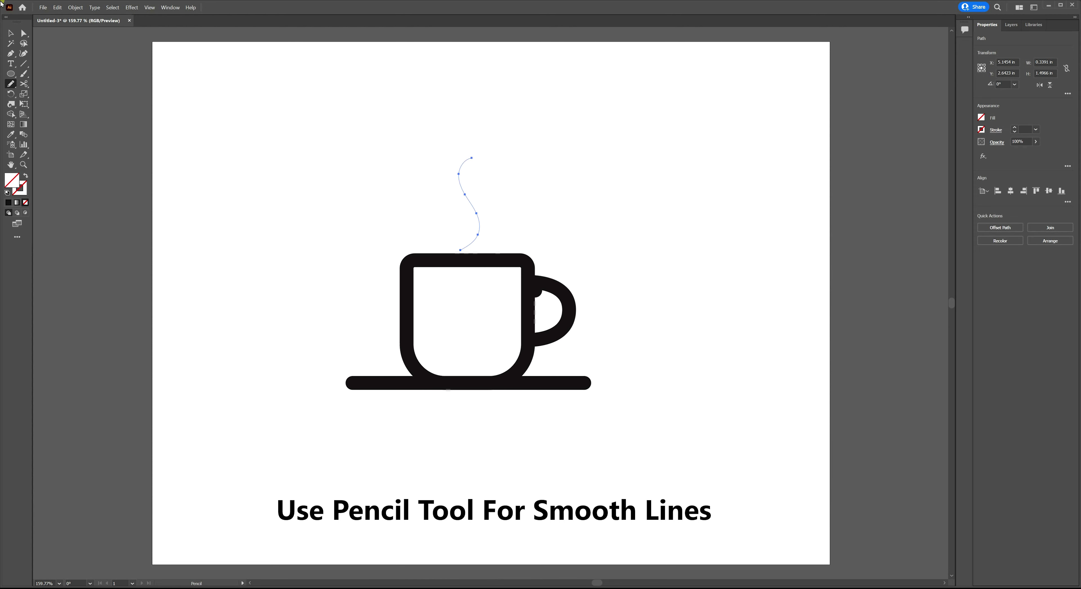
- Select the steam line and set its stroke weight to 9 pt
left_click(6, 31)
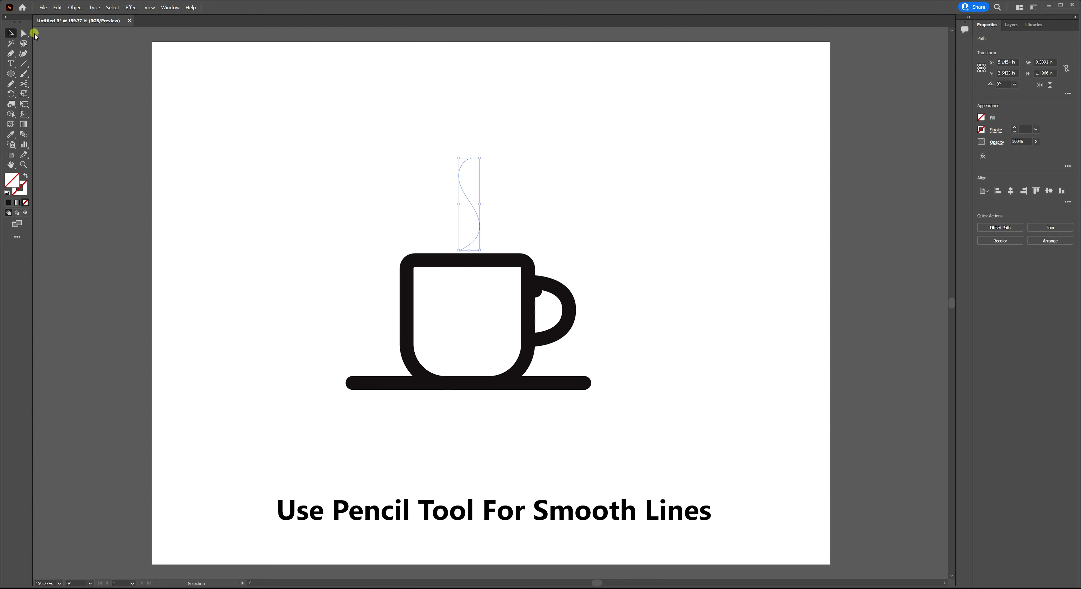
left_click(1036, 131)
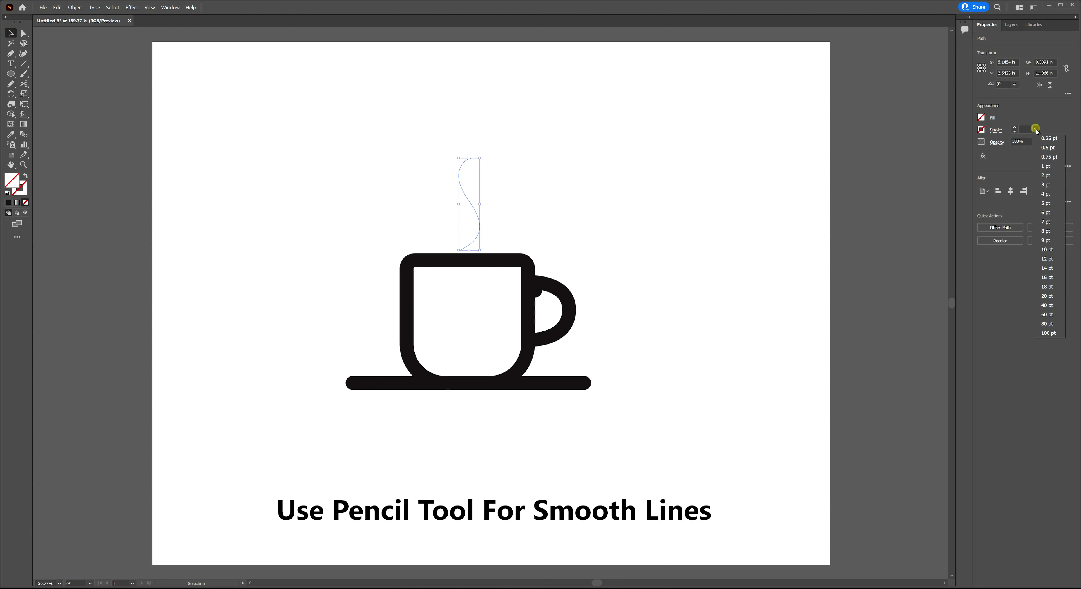
left_click(1047, 215)
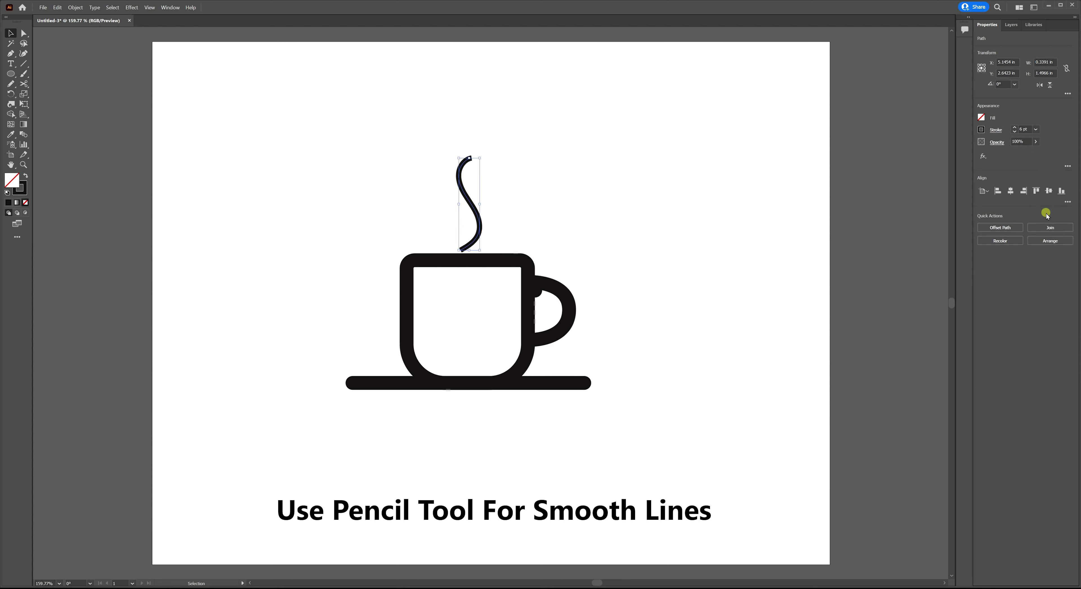
left_click(1036, 130)
left_click(1050, 239)
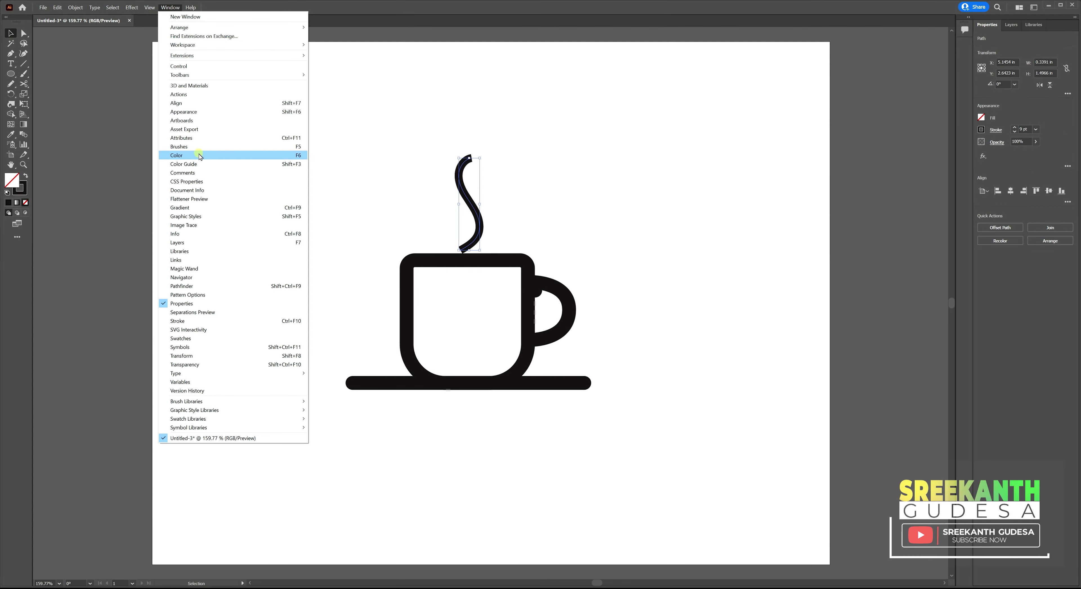
- Show the Control panel, give the steam line Width Profile 1 to taper both ends, and deselect it
left_click(181, 66)
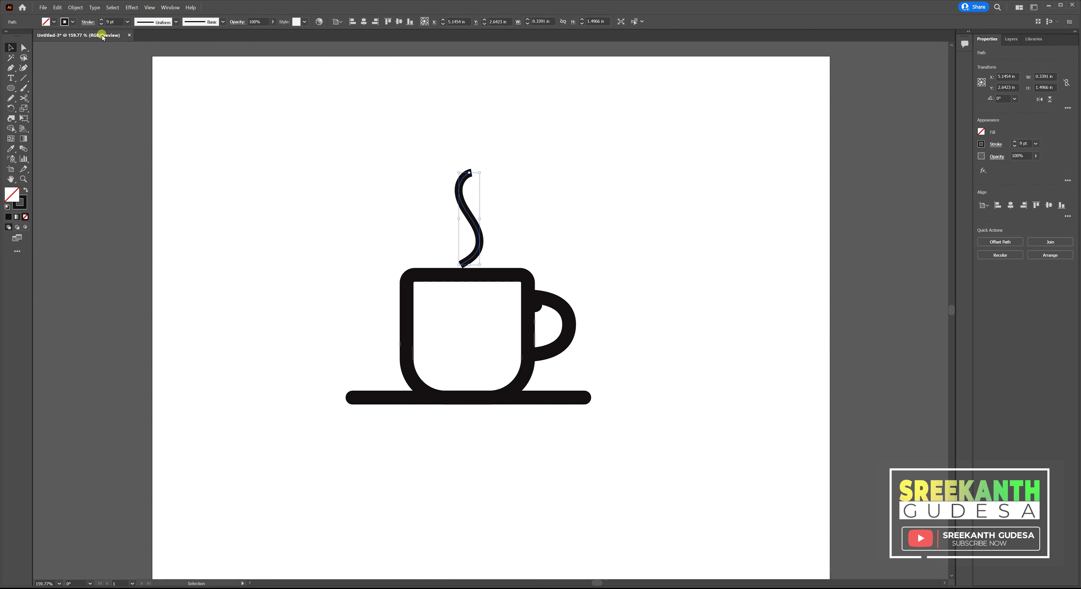
left_click(165, 22)
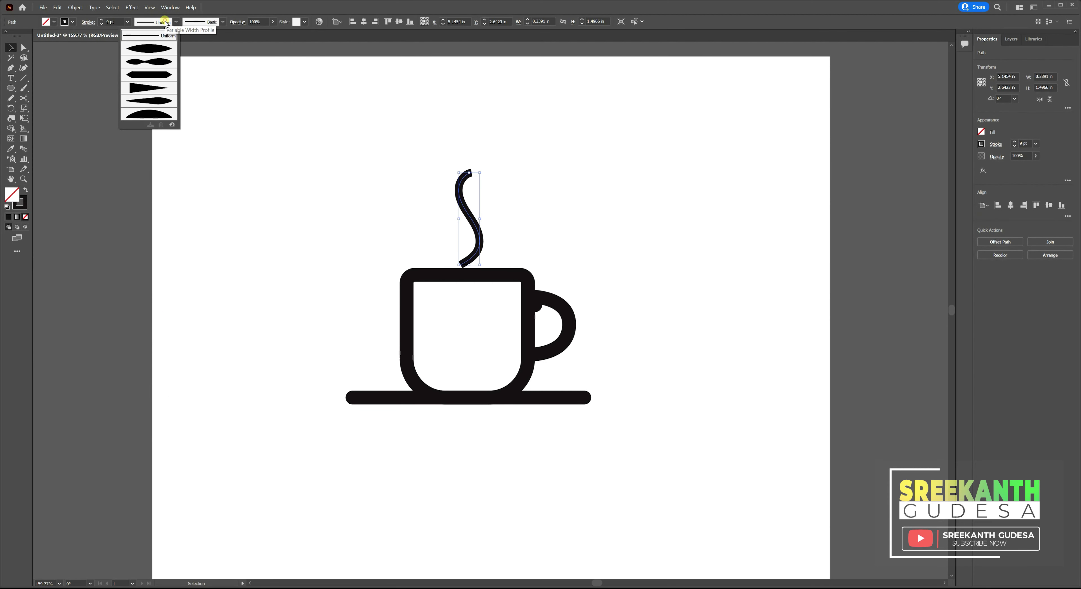
left_click(158, 49)
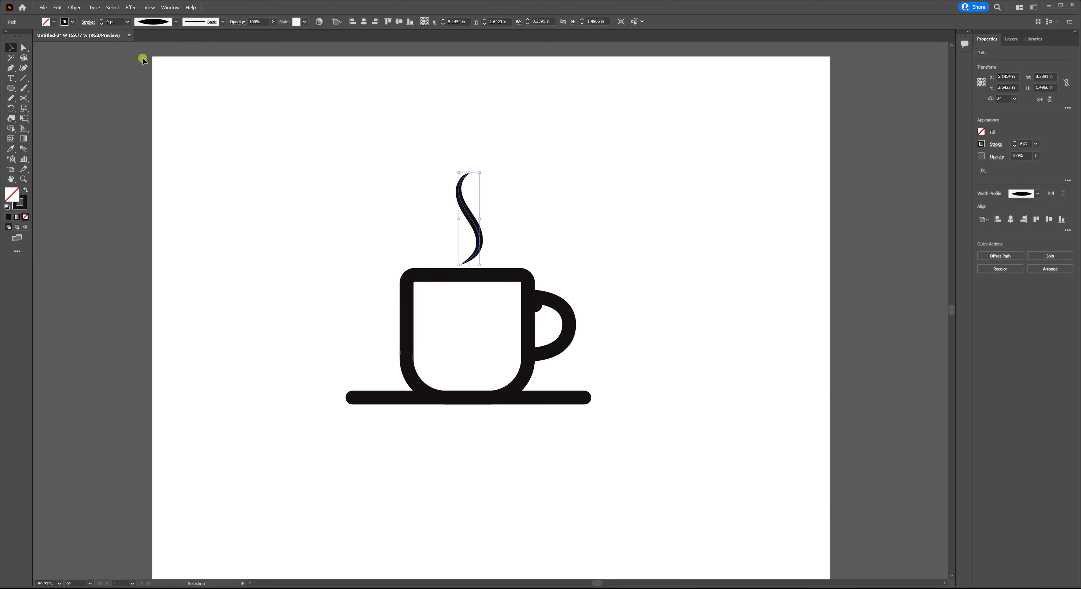
left_click(91, 147)
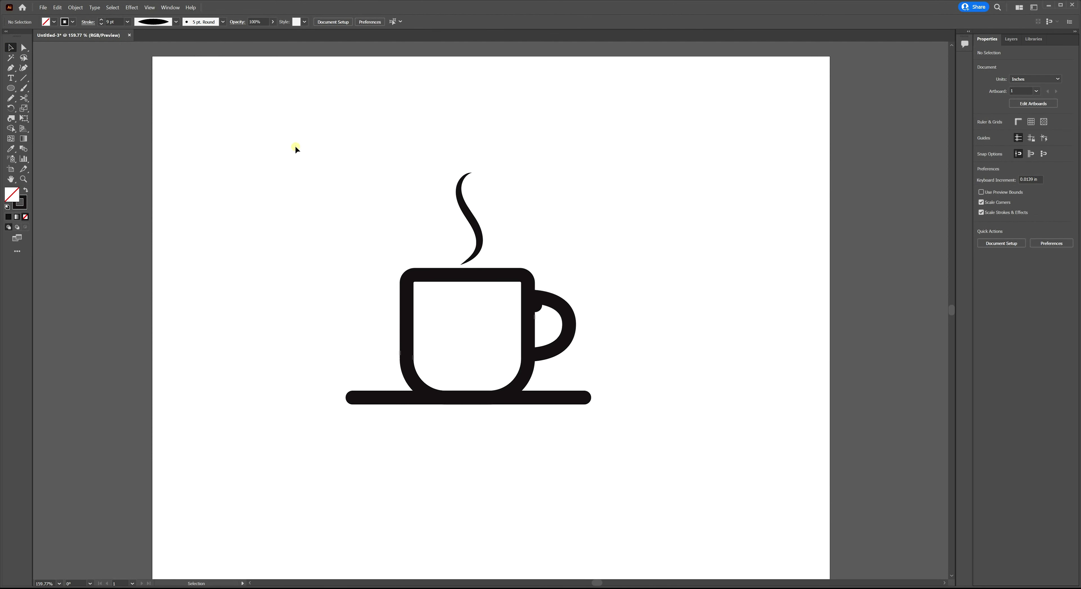
- Select all the mug parts and expand their appearance
left_click_drag(294, 145, 654, 444)
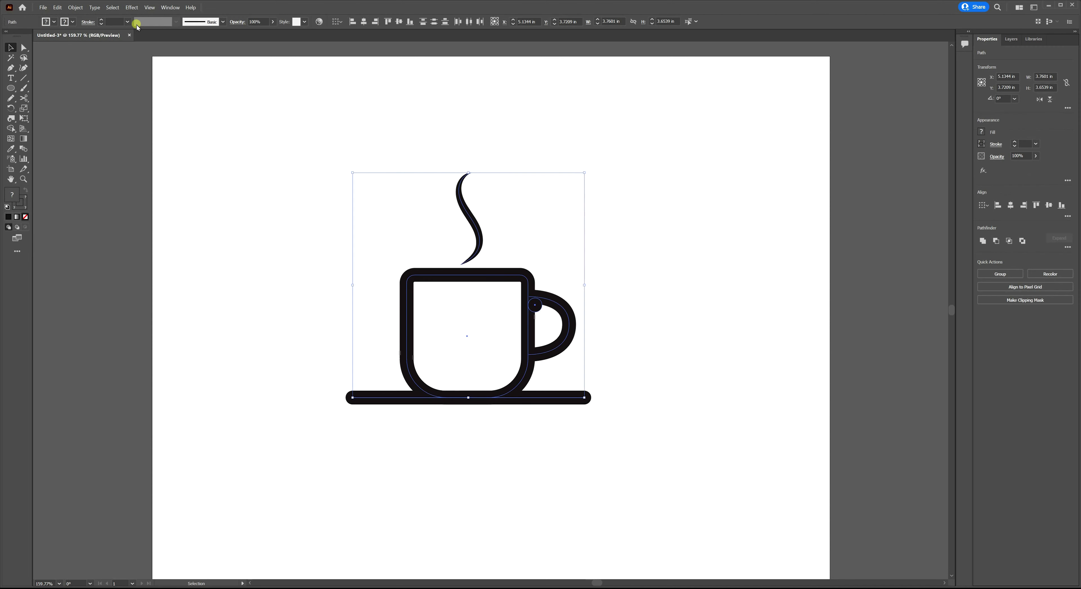
left_click(75, 7)
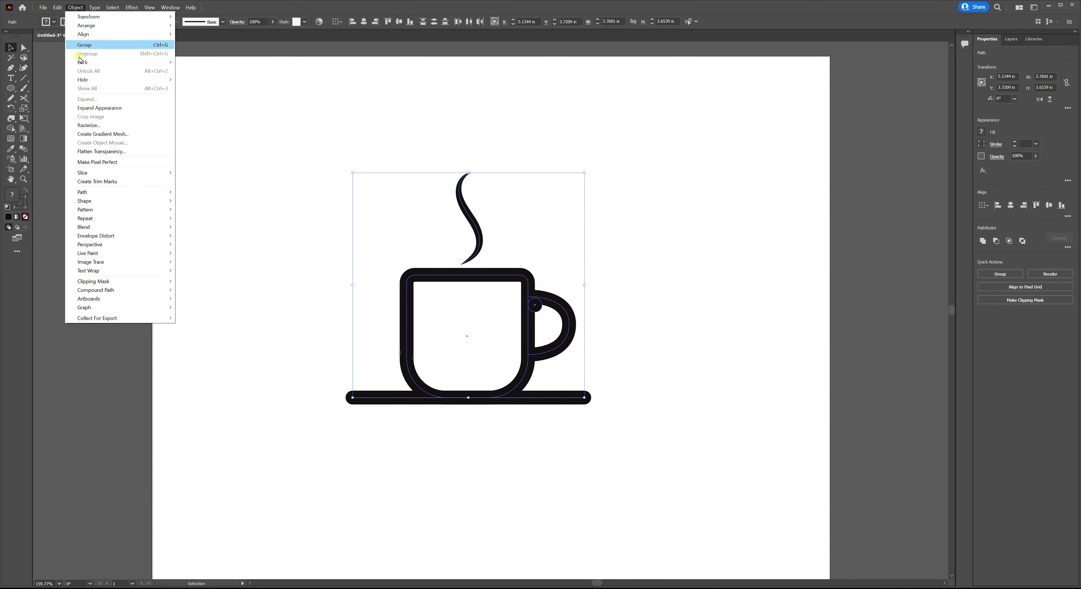
left_click(96, 108)
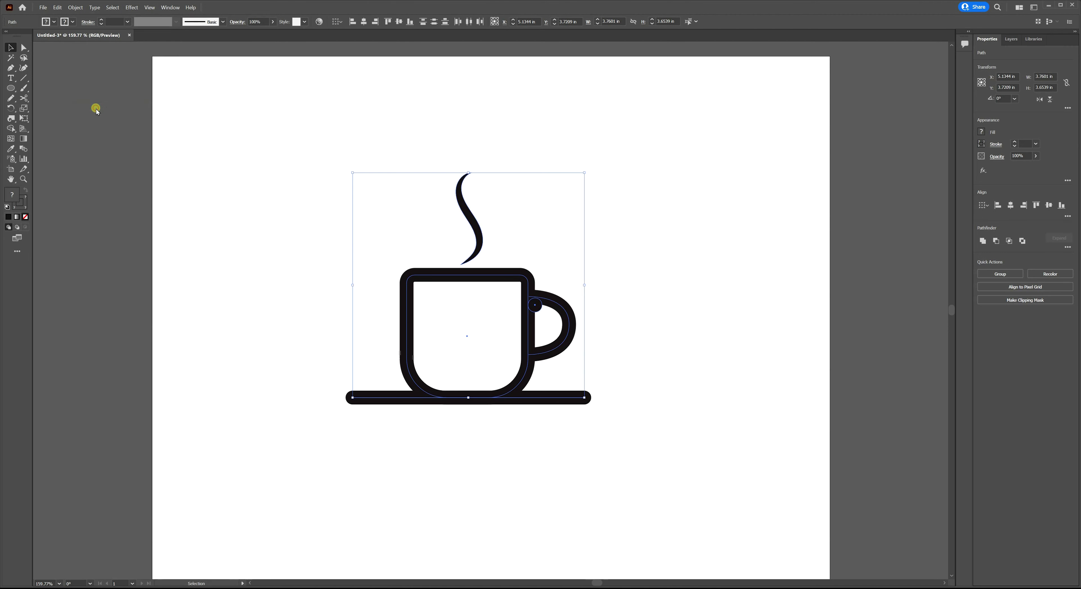
- Bring up the Pathfinder panel, try a Merge, undo it, and deselect
left_click(168, 8)
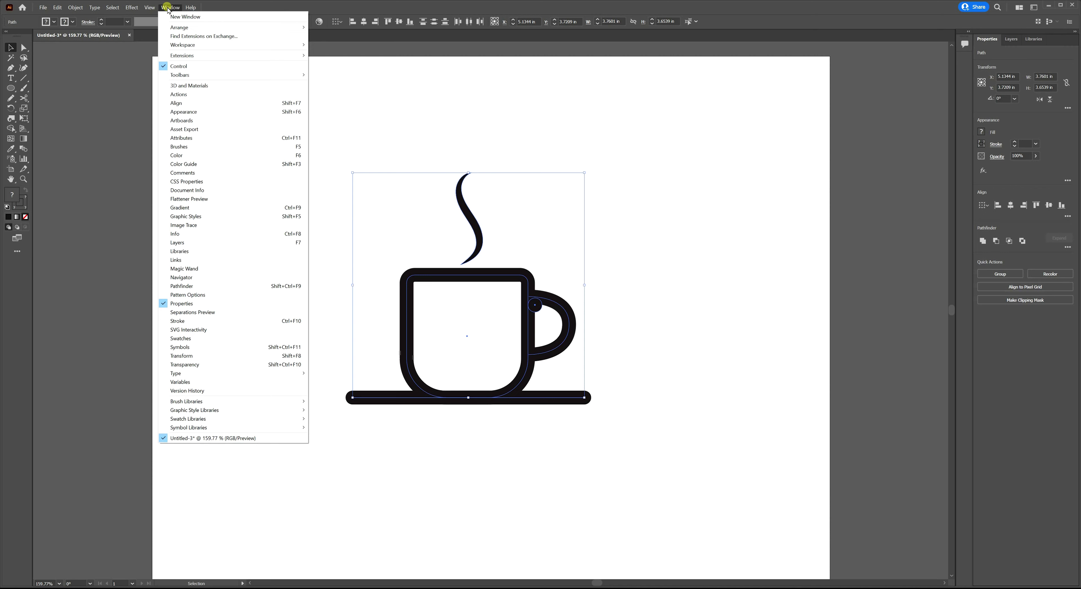
left_click(197, 287)
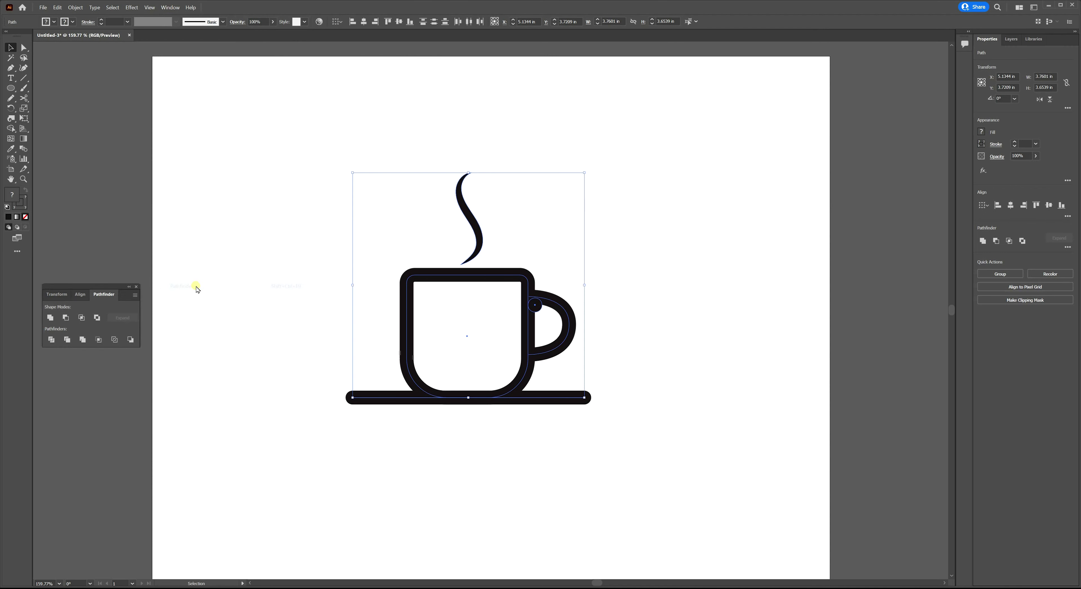
left_click(82, 339)
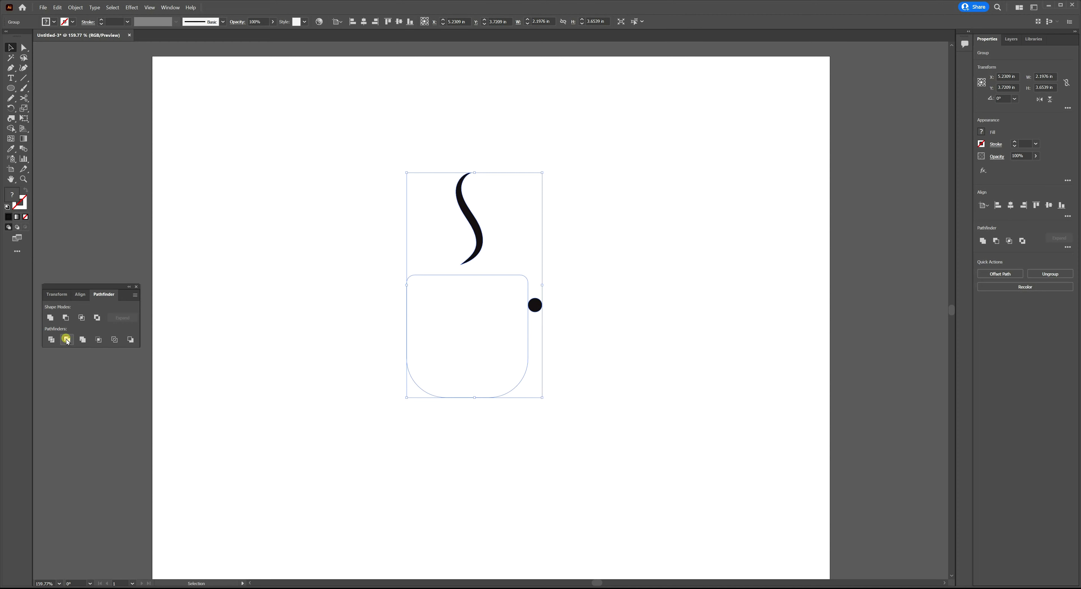
key("ctrl+z")
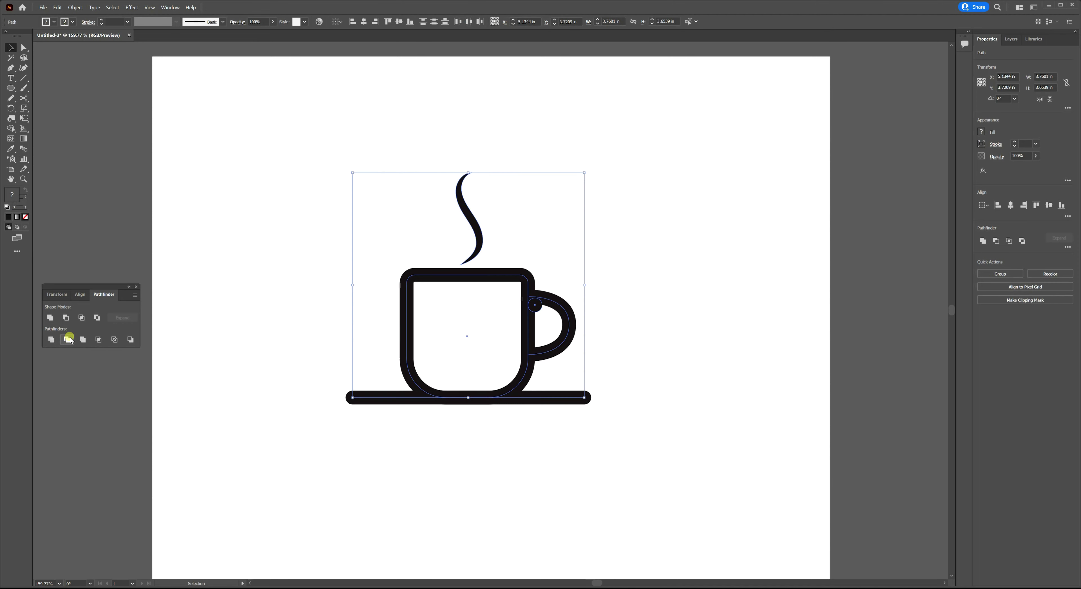
left_click(218, 353)
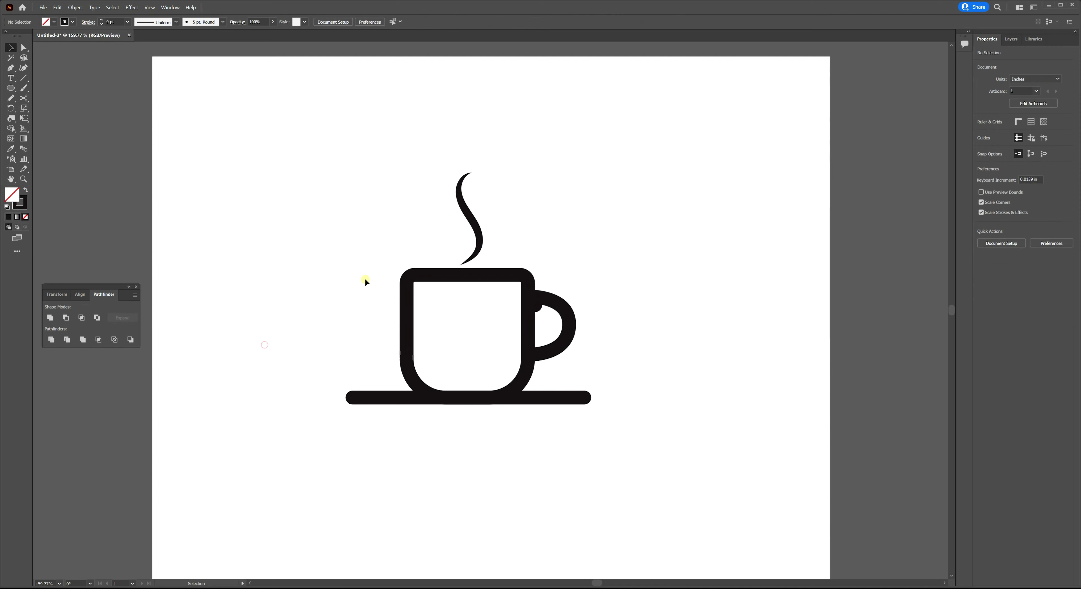
- Expand the mug's strokes into filled shapes with Object > Expand, then deselect
key("ctrl+z")
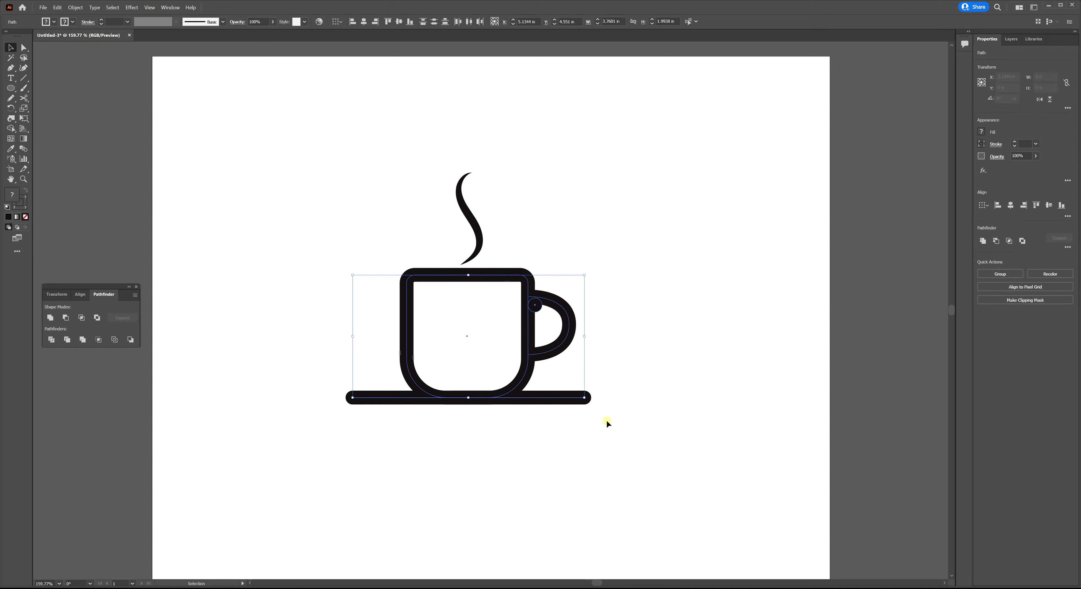
left_click(75, 8)
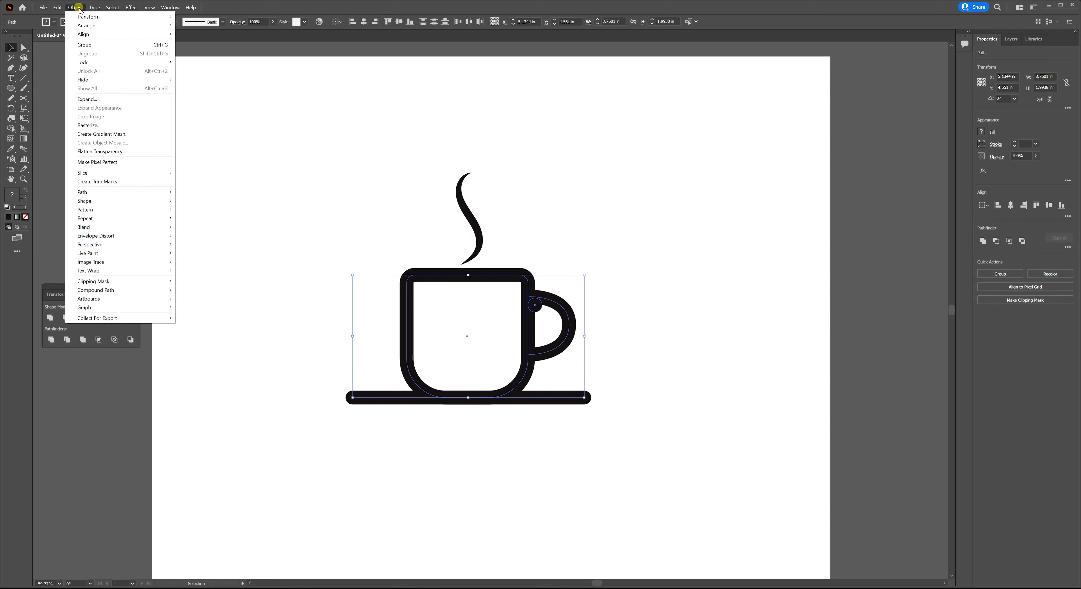
left_click(101, 106)
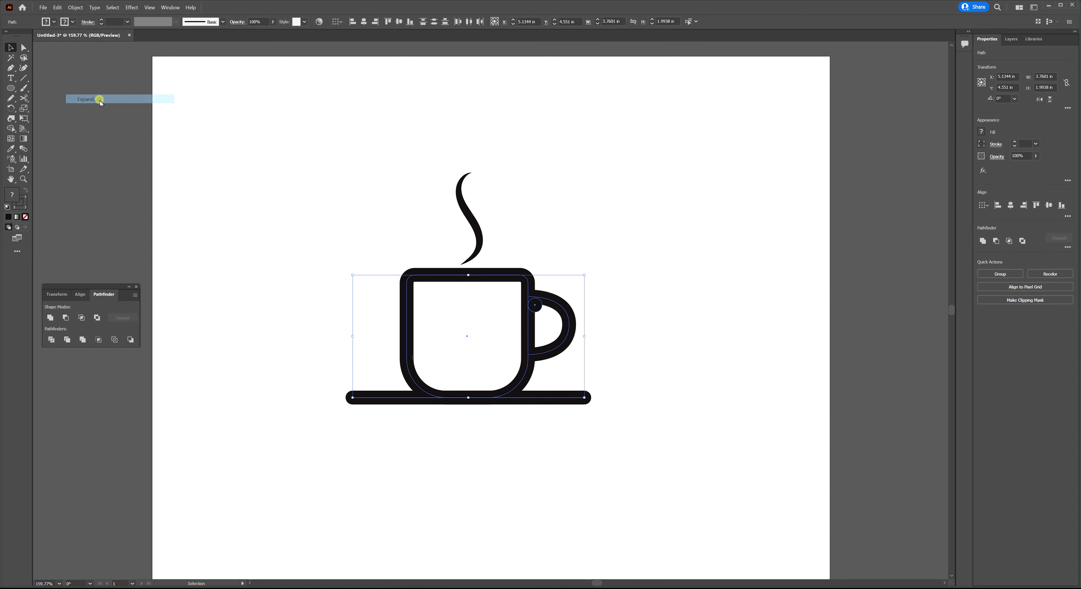
left_click(520, 347)
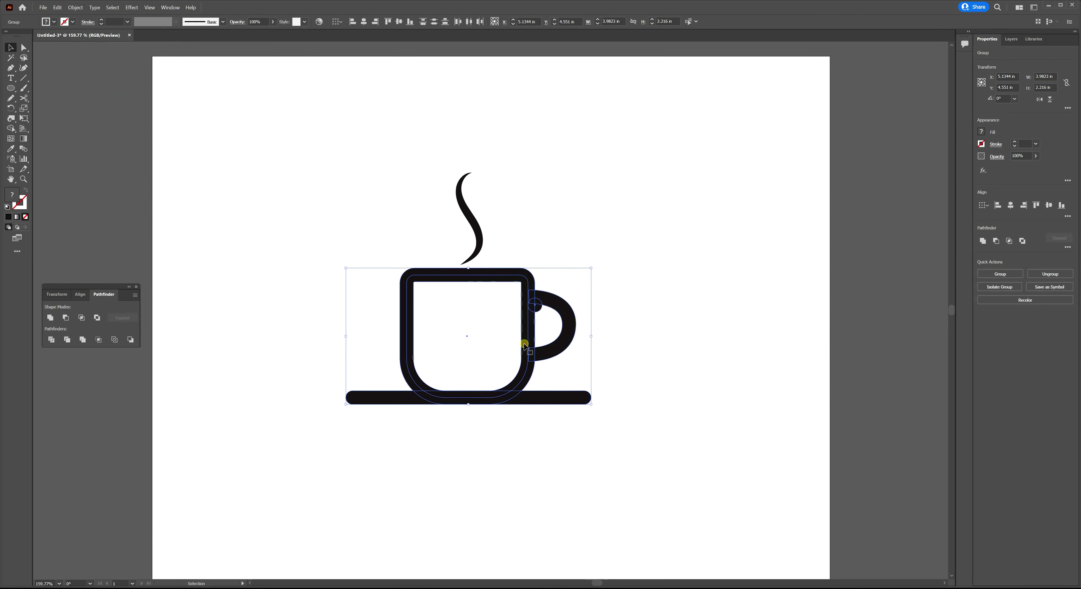
left_click(368, 158)
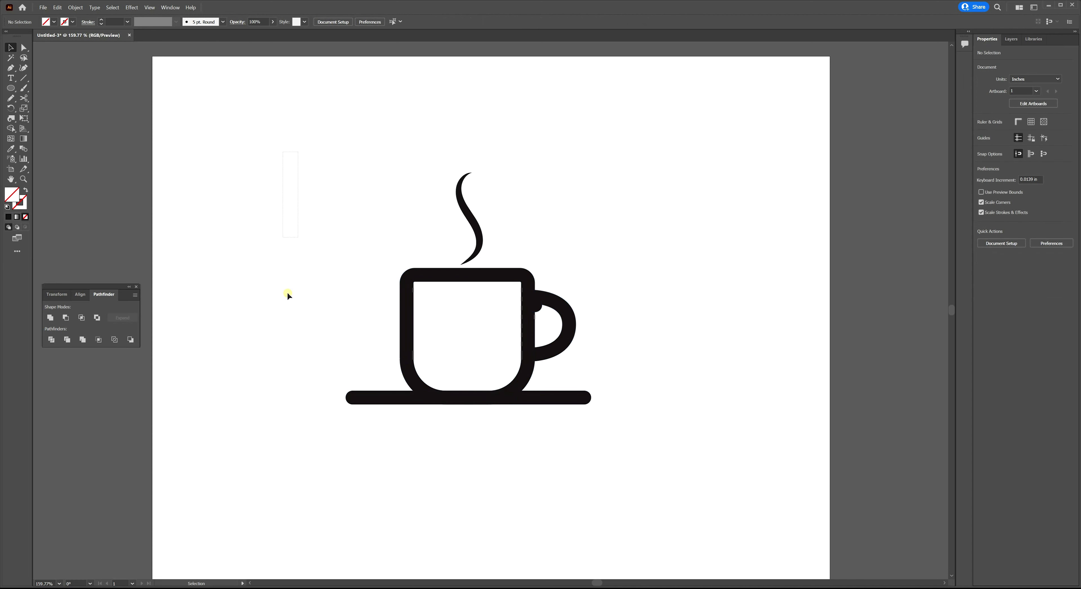
- Merge all the mug pieces with Pathfinder Merge and nudge the group slightly right
left_click_drag(627, 435, 627, 435)
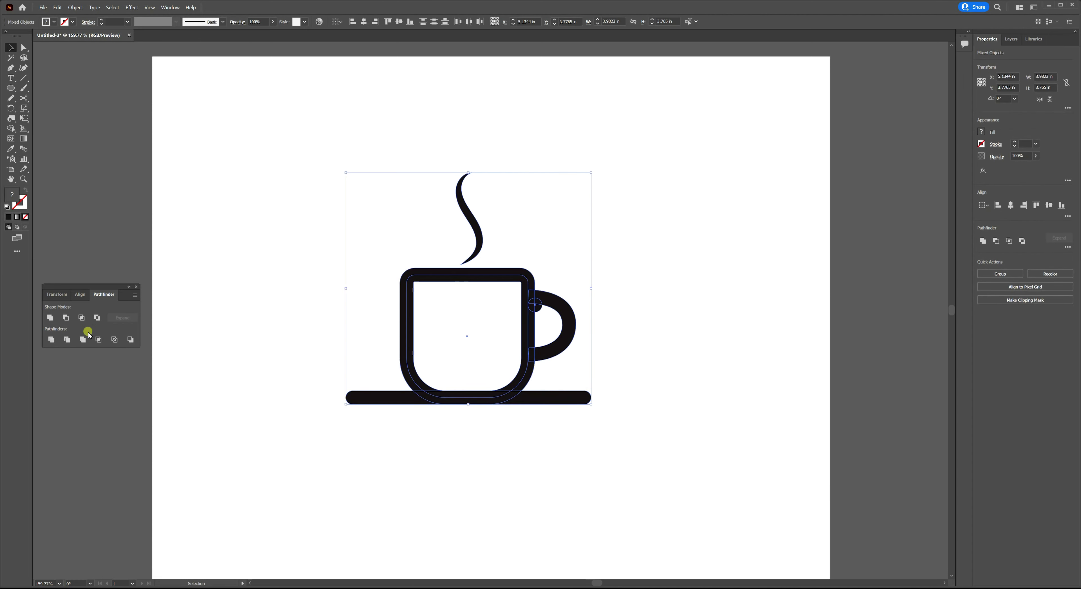
left_click(81, 340)
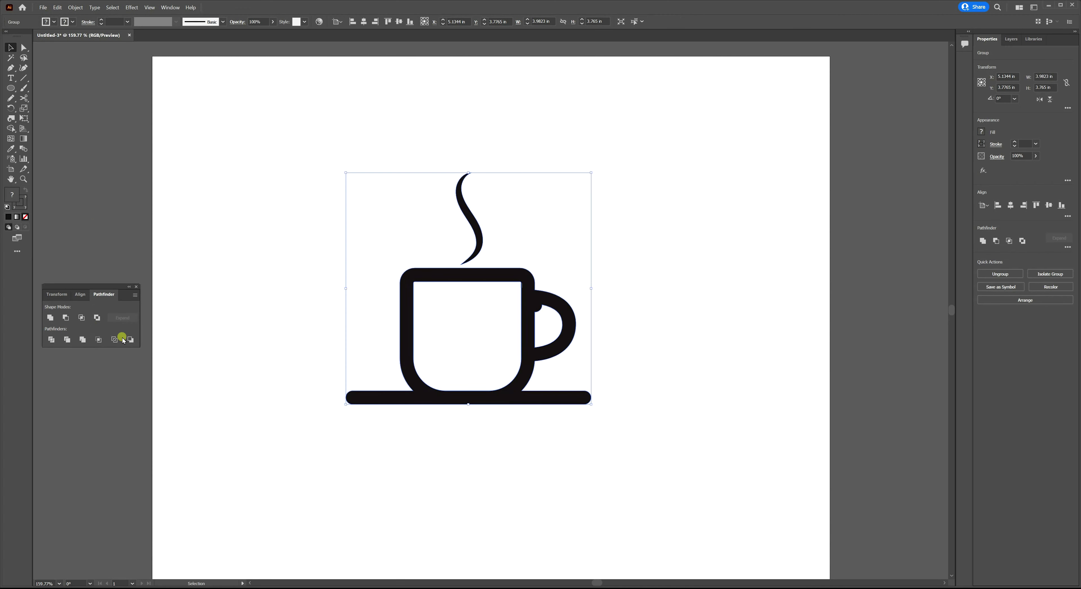
left_click(219, 338)
left_click(482, 334)
left_click_drag(480, 334, 503, 337)
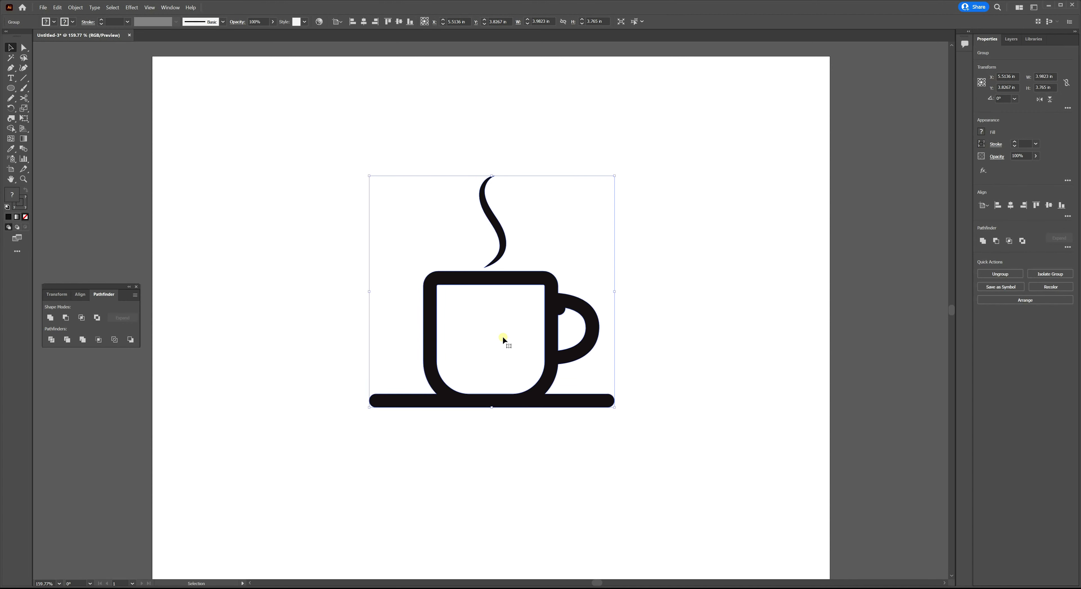
left_click(706, 357)
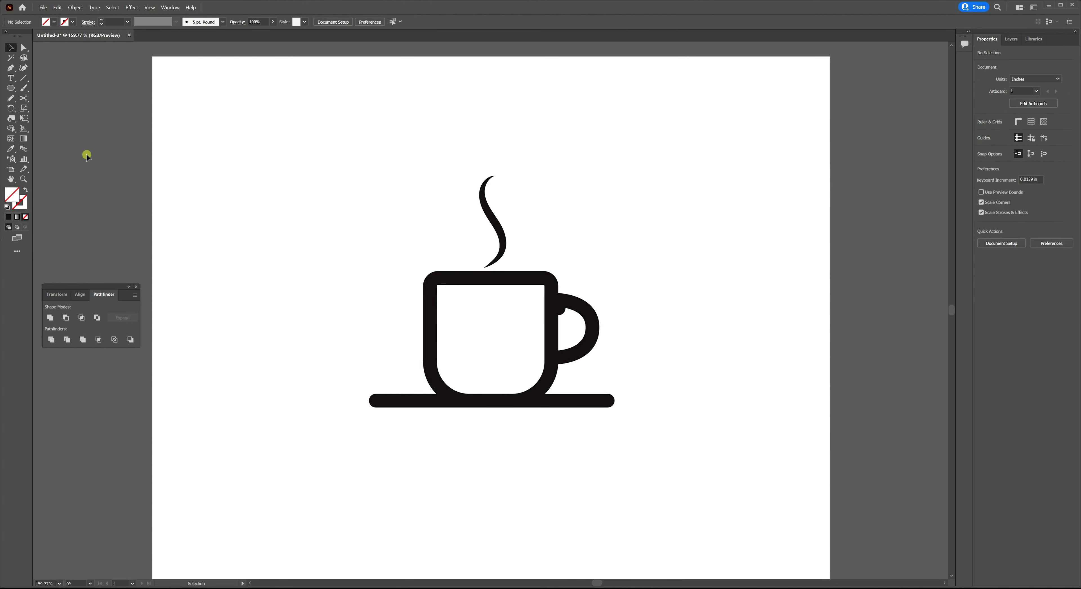
- Export the mug as a PNG file named CoffeeMug via Export As
left_click(40, 7)
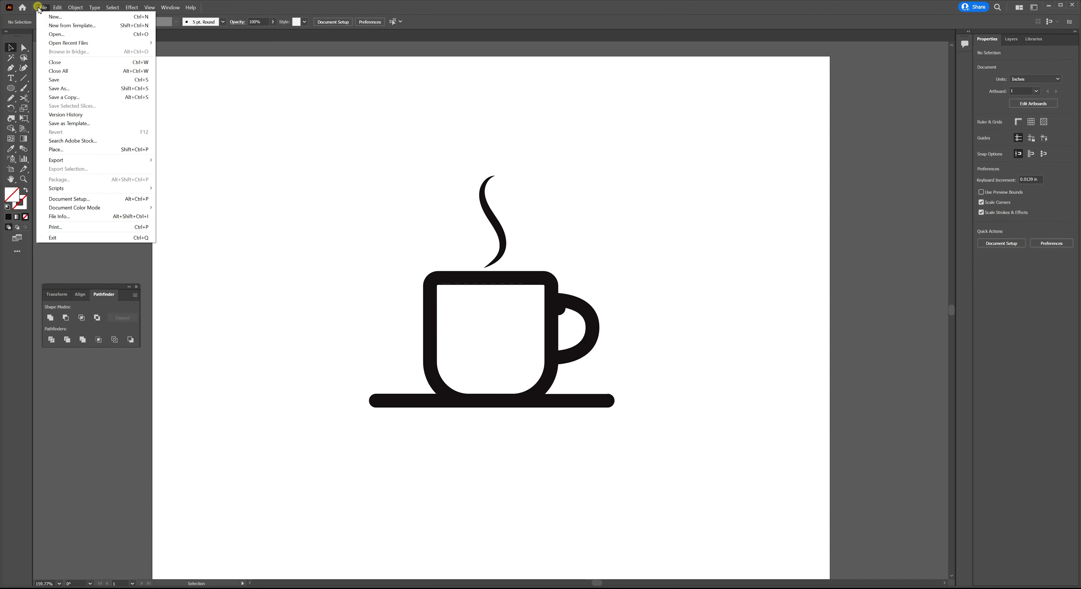
mouse_move(56, 159)
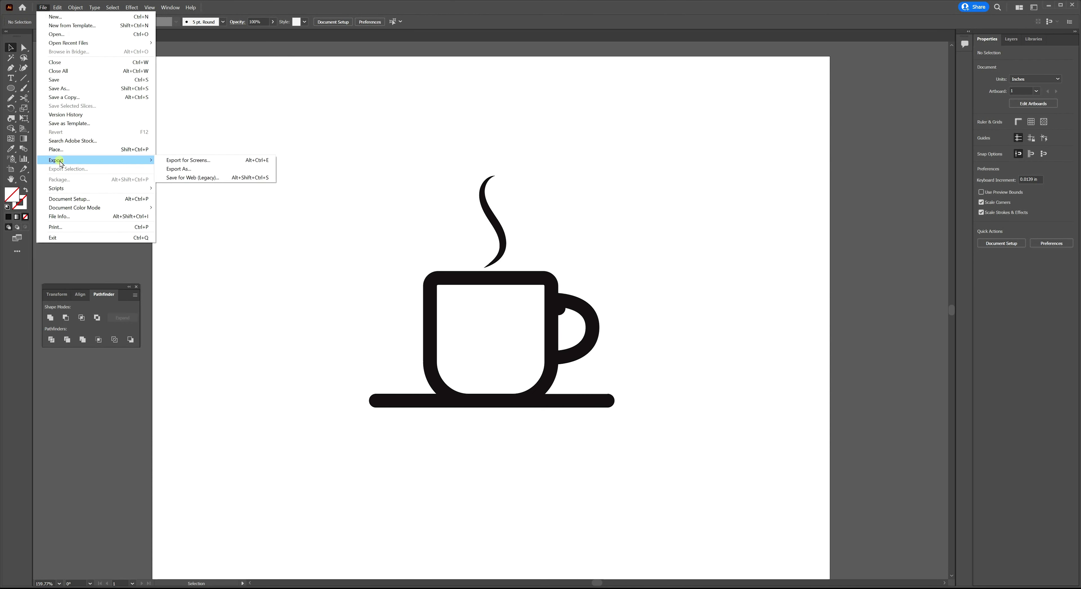
left_click(176, 170)
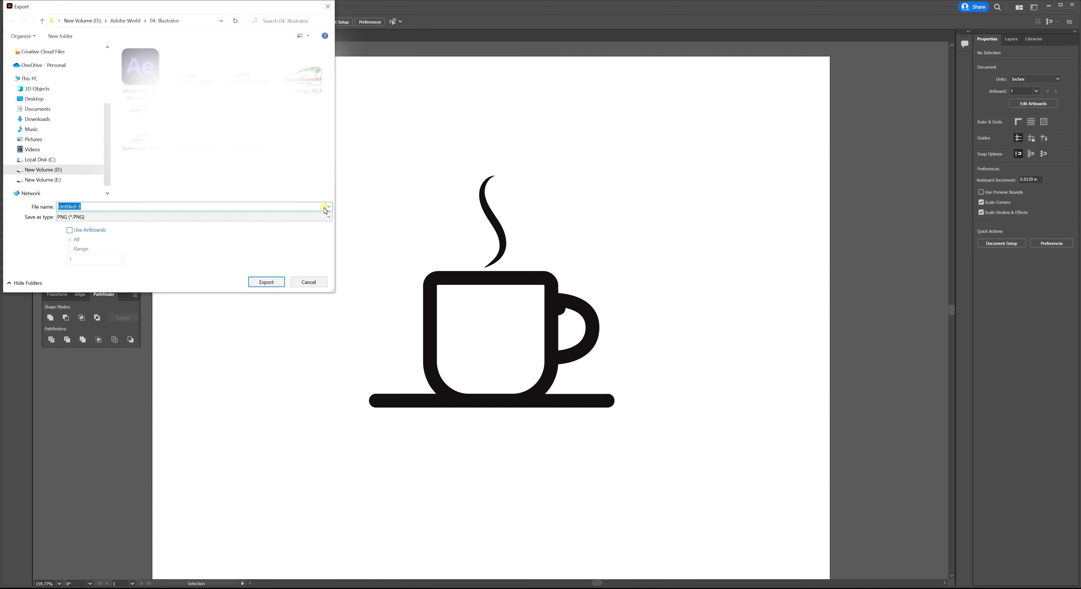
left_click(328, 217)
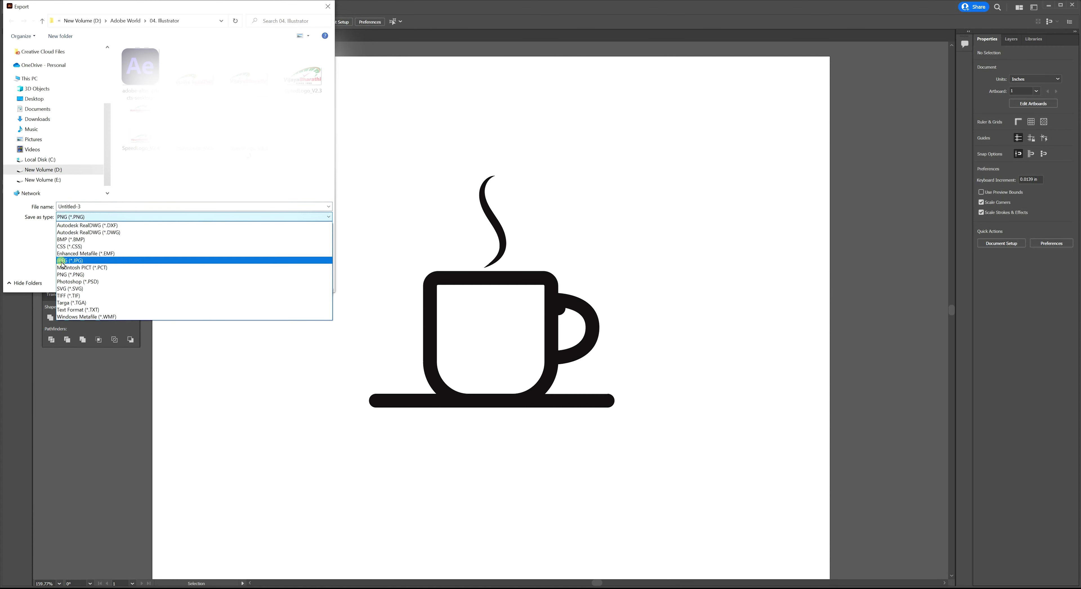
left_click(75, 276)
double_click(88, 206)
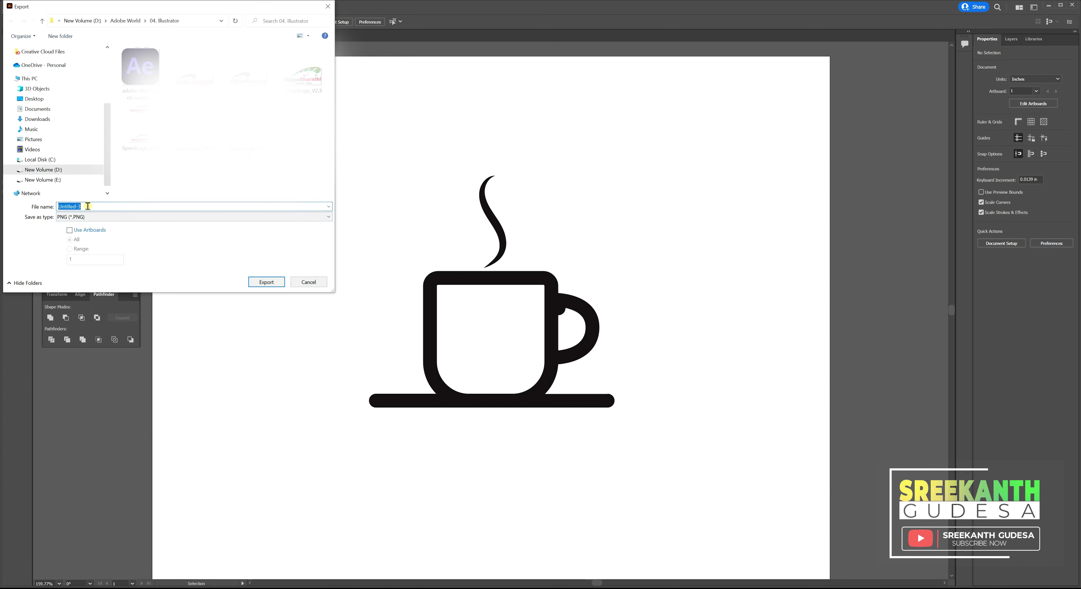
type("Coffee")
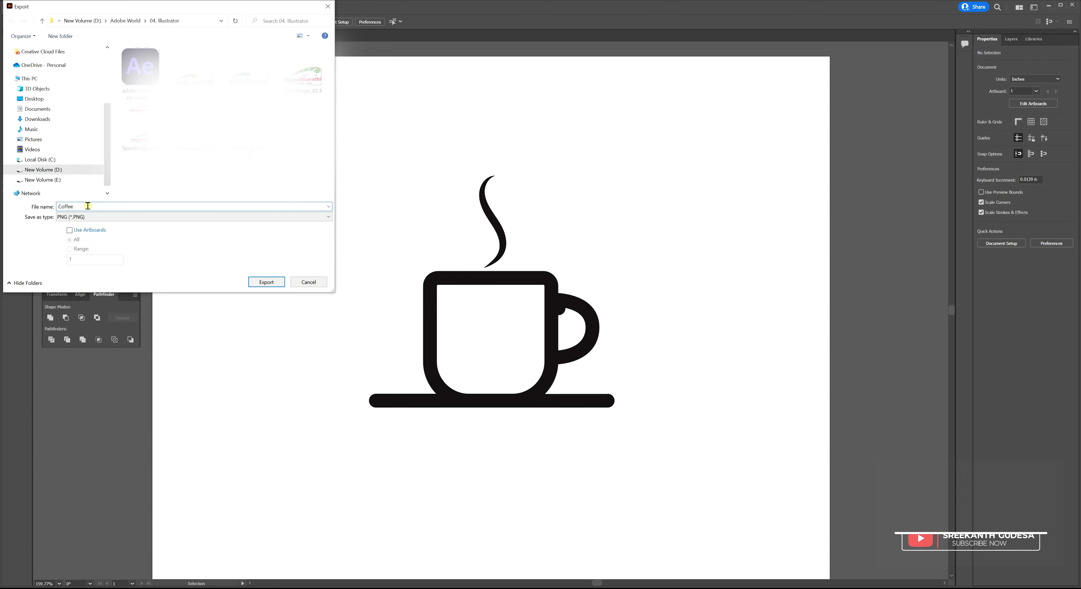
type("Mug")
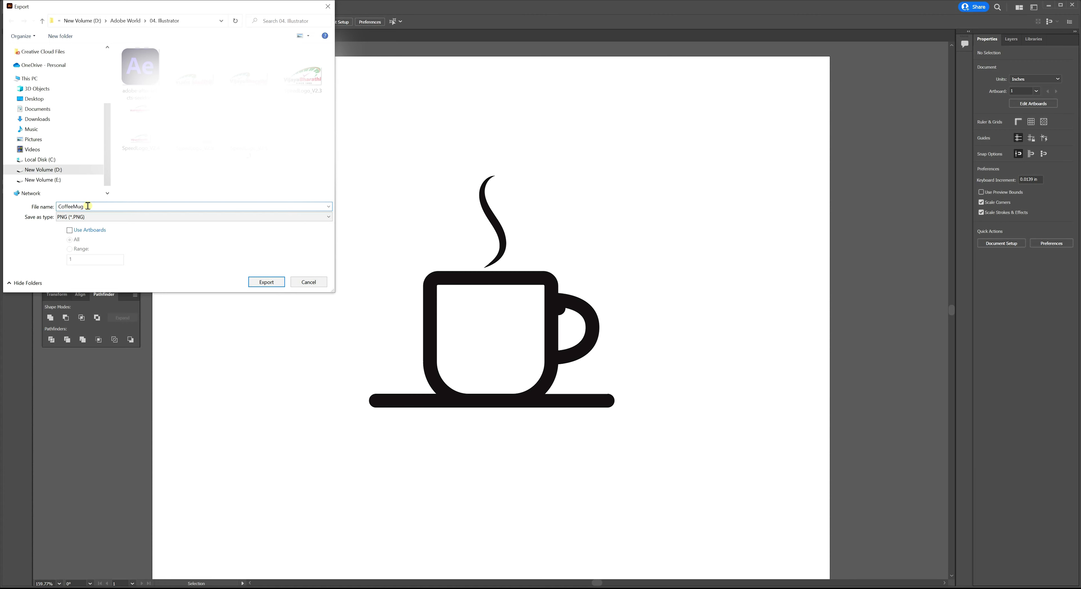
left_click(252, 284)
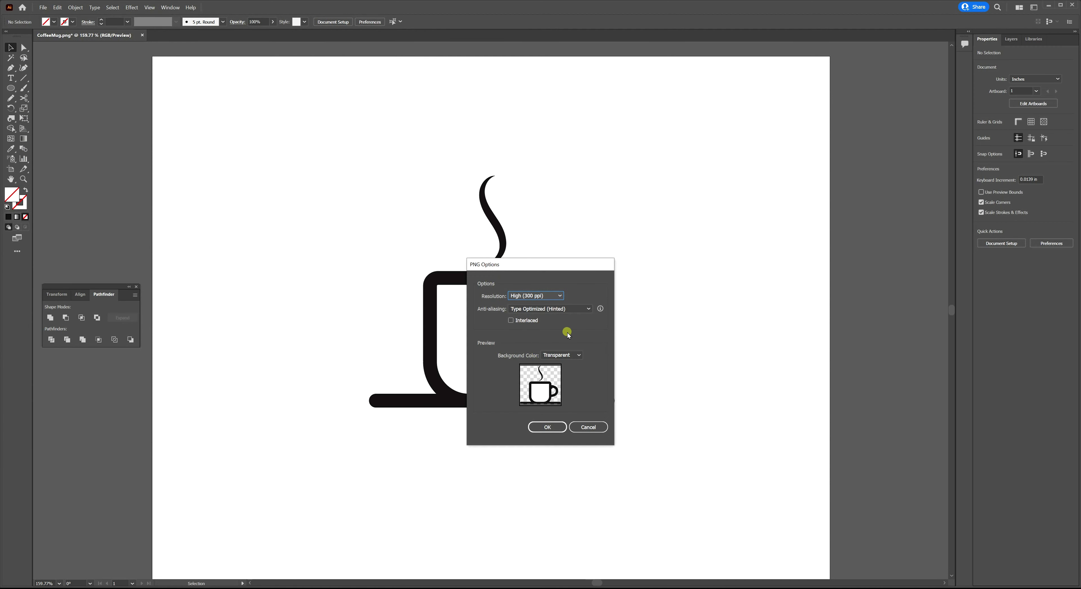
- Confirm the PNG Options at High (300 ppi) resolution with a transparent background
left_click(552, 431)
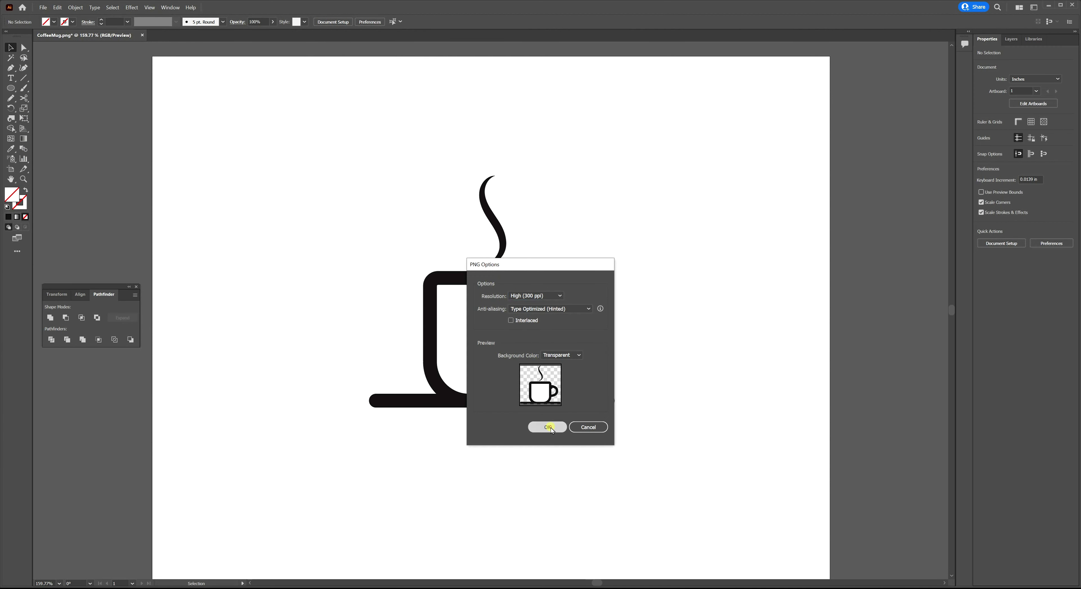